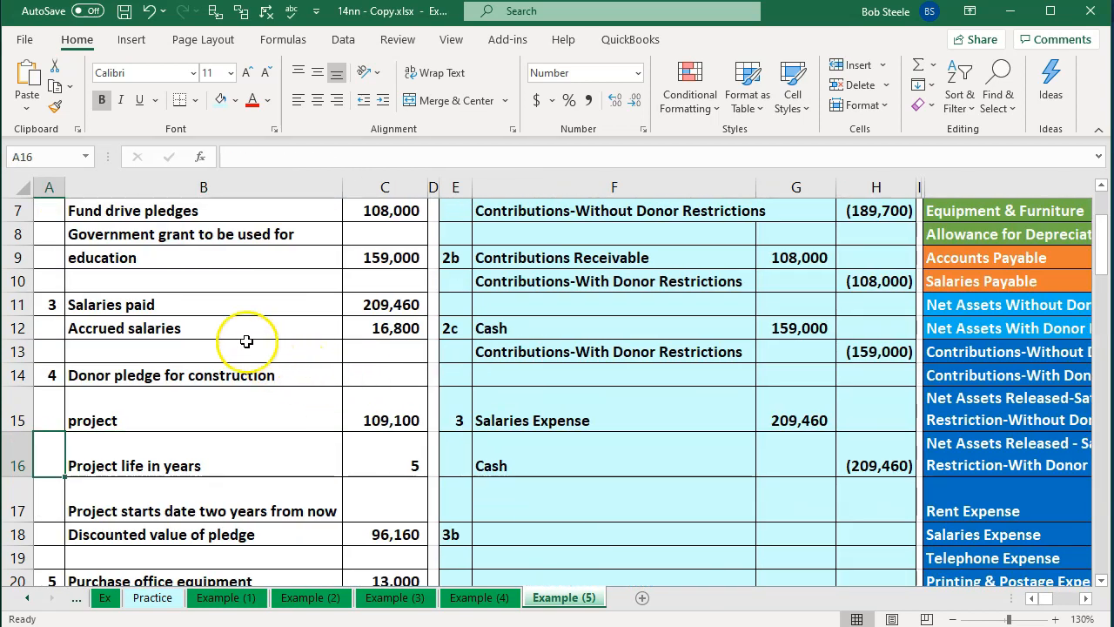
Step: Review the salaries paid journal entry to Salaries Expense and Cash beside the trial balance on the Example (5) sheet
click(658, 416)
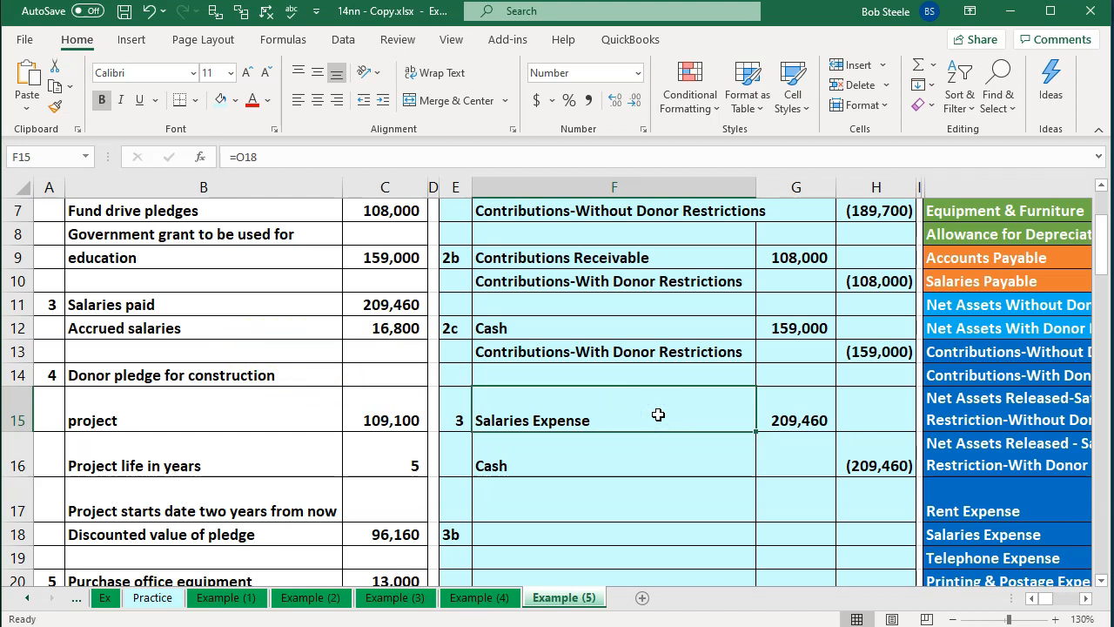
key(Right)
key(Right)
key(Right)
key(Right)
key(Right)
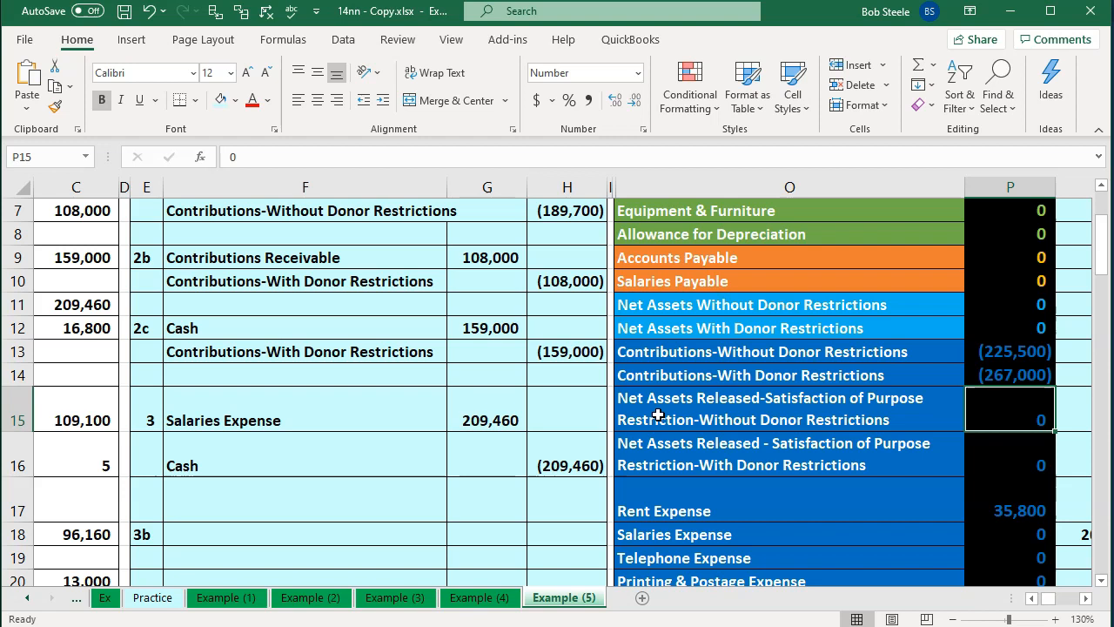
click(485, 419)
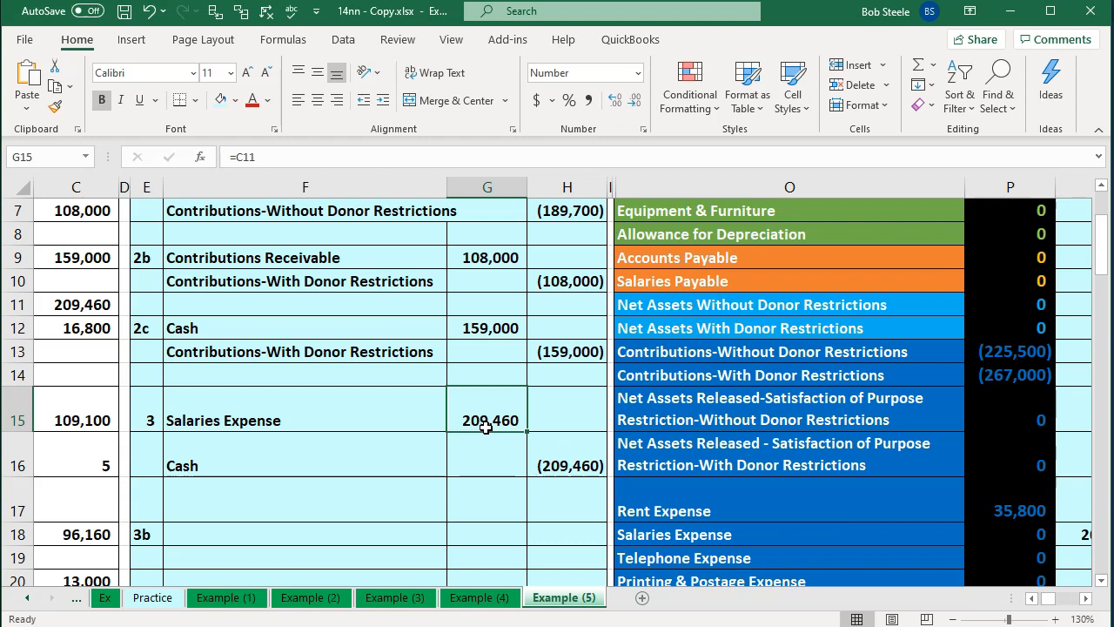
key(Return)
key(Right)
key(Right)
key(Right)
key(Right)
key(Right)
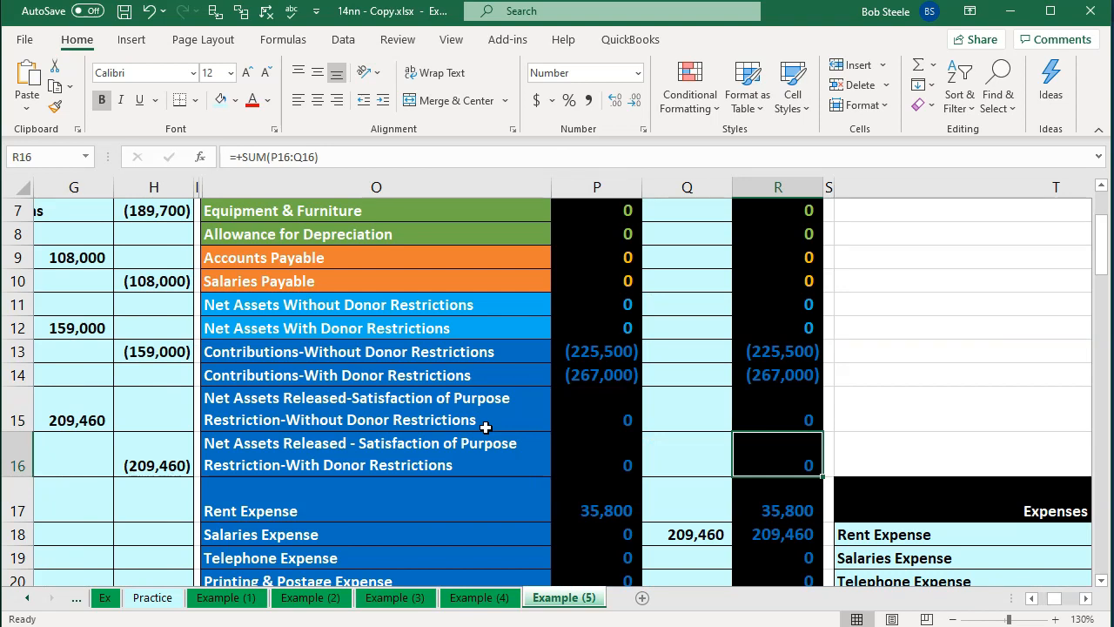
Step: Examine the ending trial balance amounts for Cash and Salaries Expense
scroll(567, 408, up, 2)
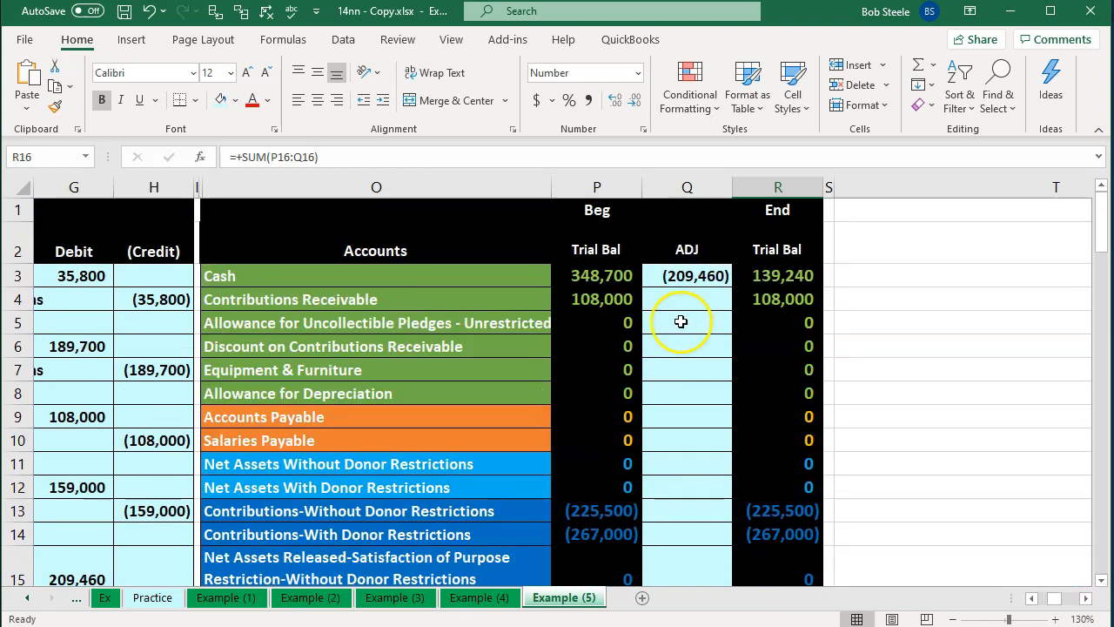
click(756, 277)
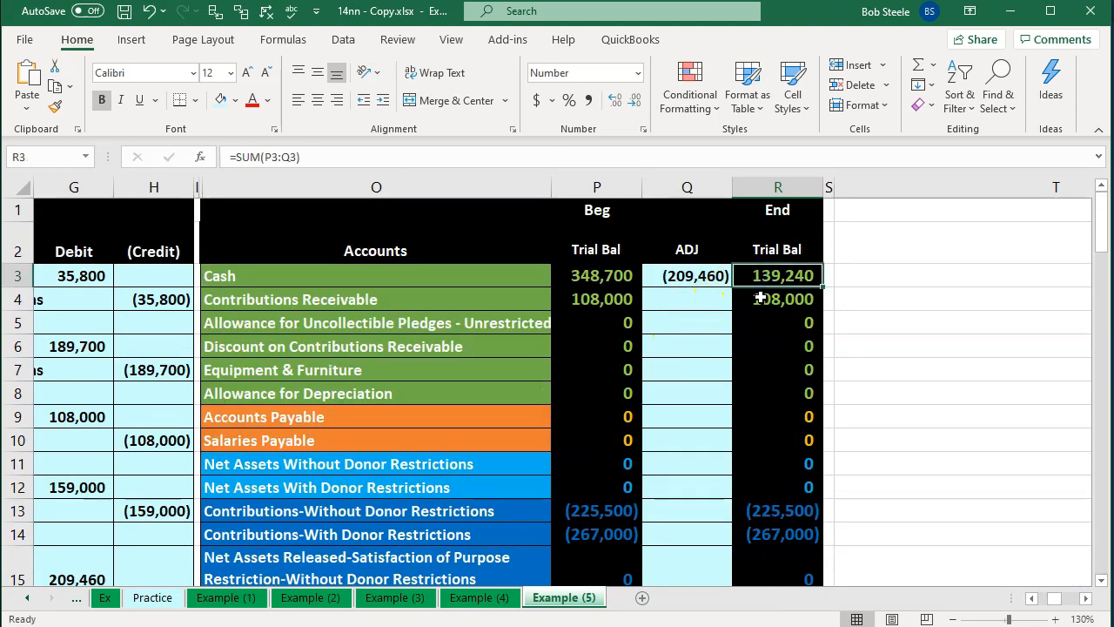
scroll(759, 298, down, 4)
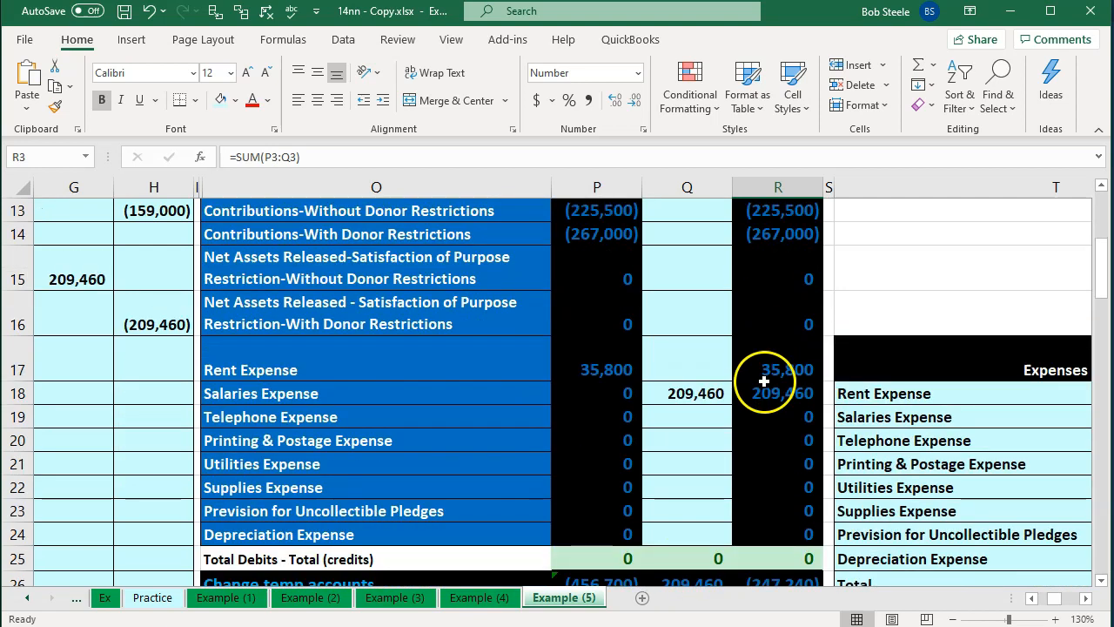
click(771, 391)
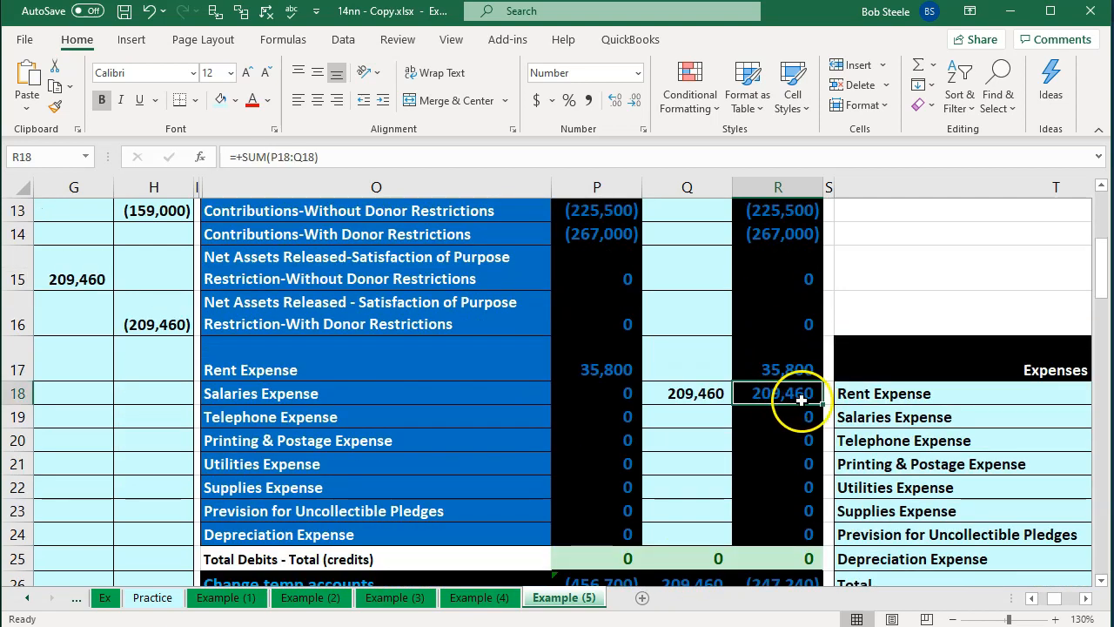
Step: Switch to QuickBooks Desktop and start a check from the Clearing Account dated 01/06/2020
key(alt+Tab)
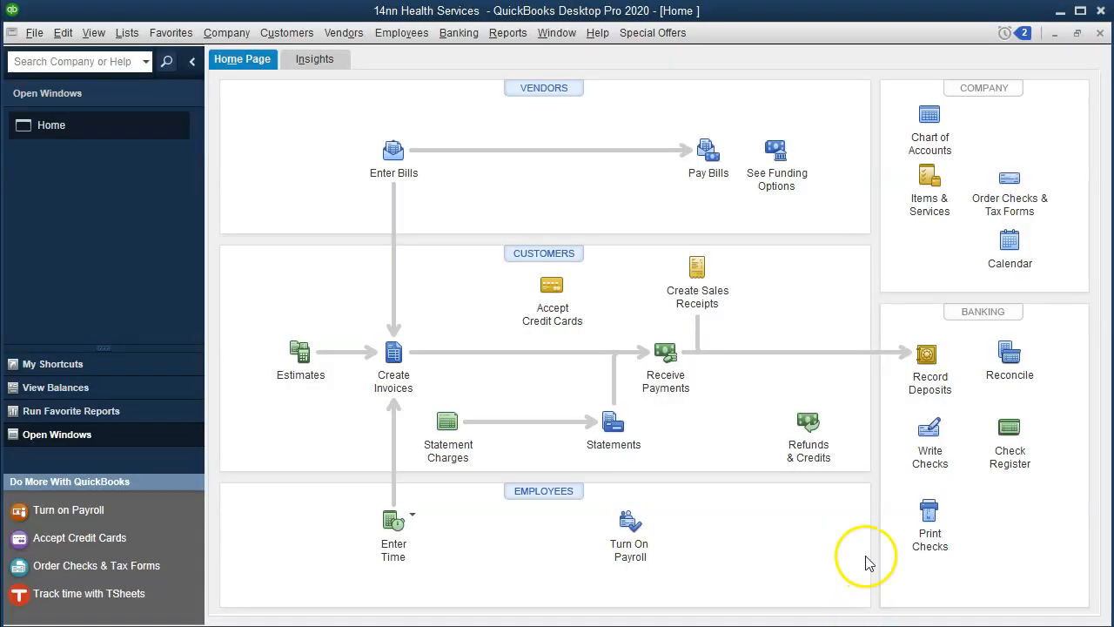
click(930, 428)
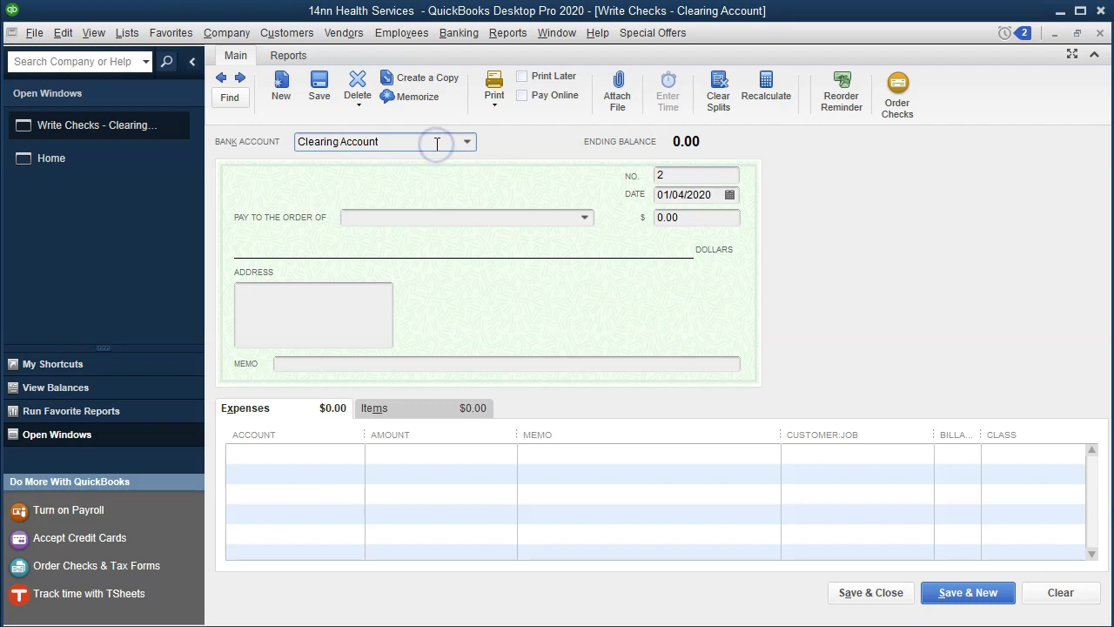
key(Tab)
key(Tab)
key(Tab)
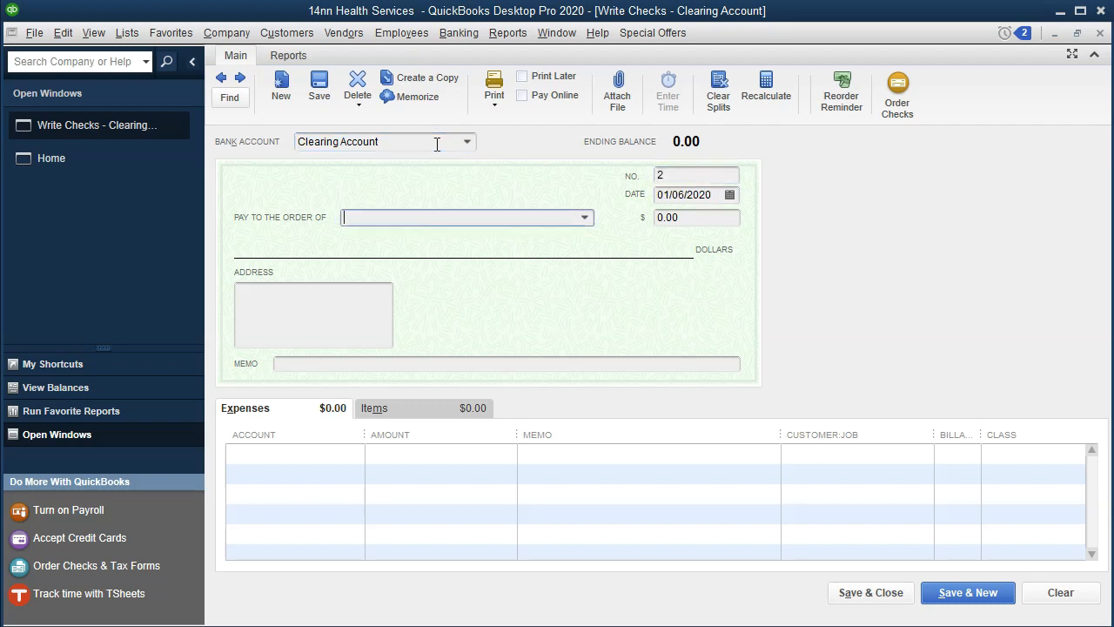
Step: Set the check's payee to Employee 1 and quick-add that payee to the name list
text(Employee 1)
key(Tab)
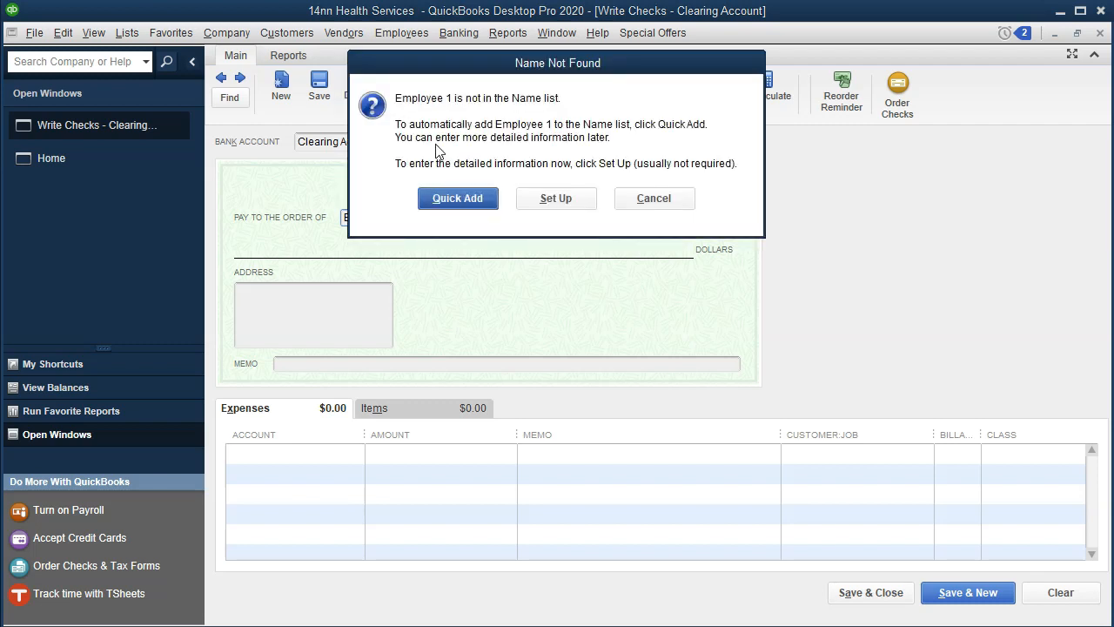
click(457, 199)
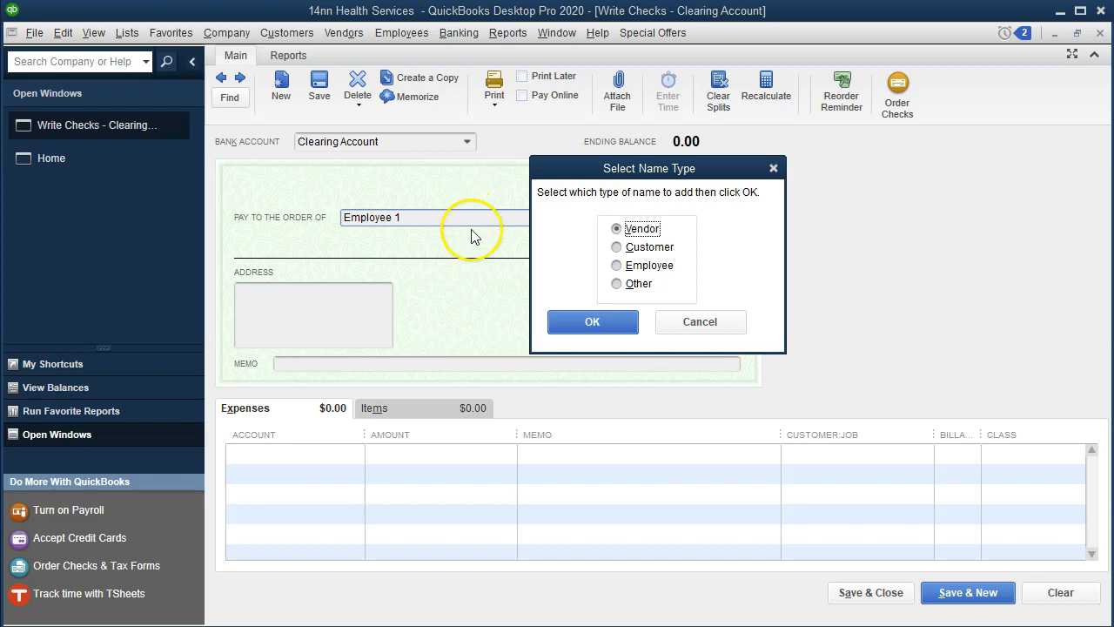
click(563, 322)
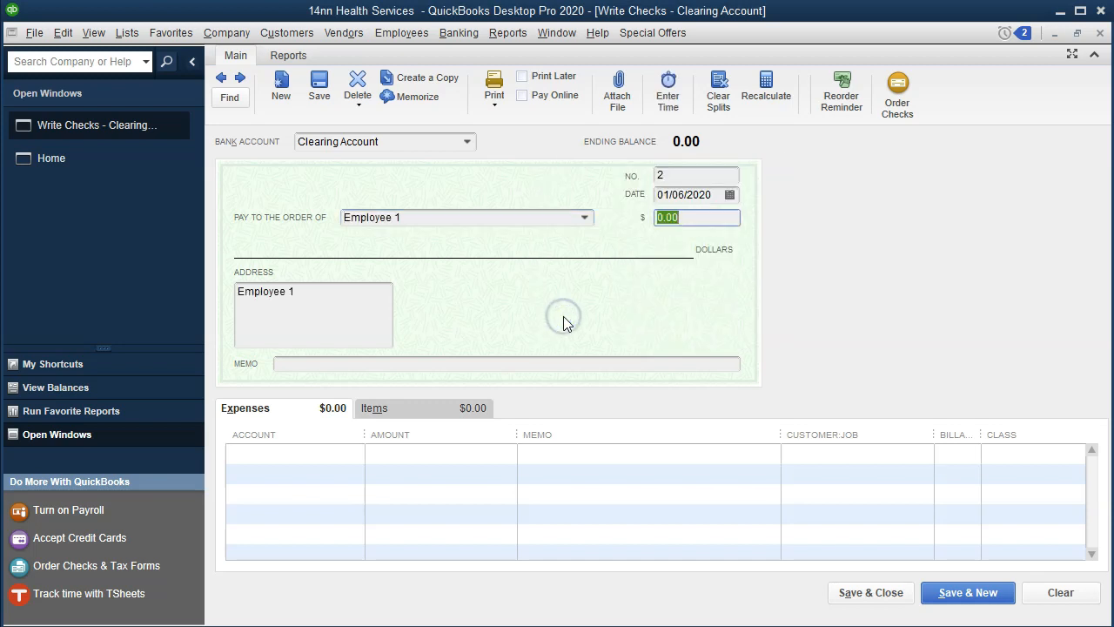
Step: Set the check amount to 209,460, the salaries figure from the Excel worksheet
click(608, 625)
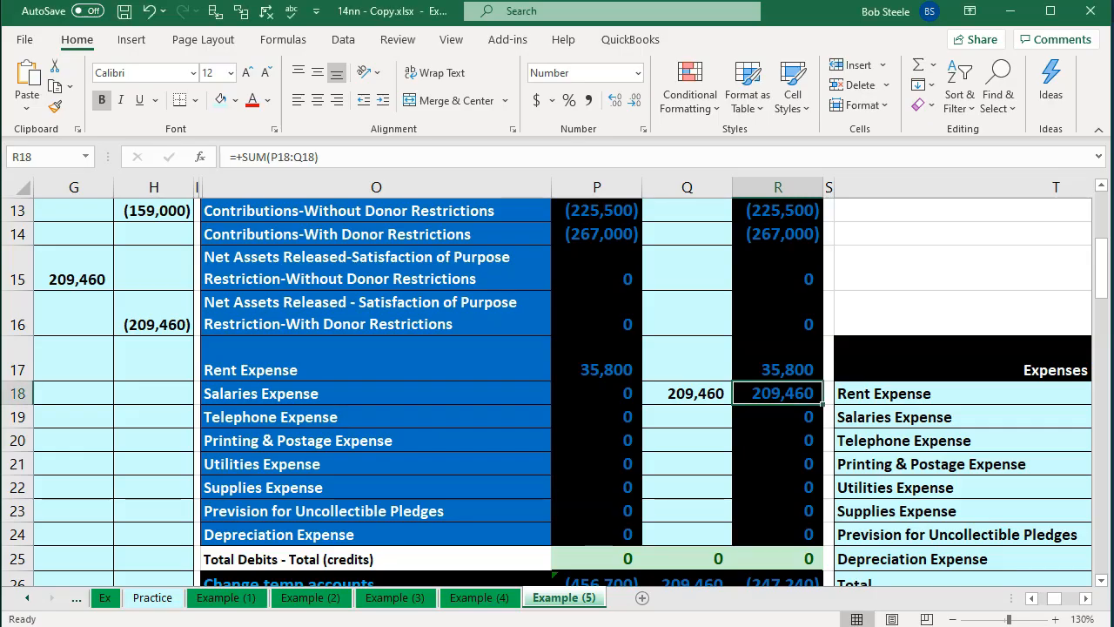
click(583, 625)
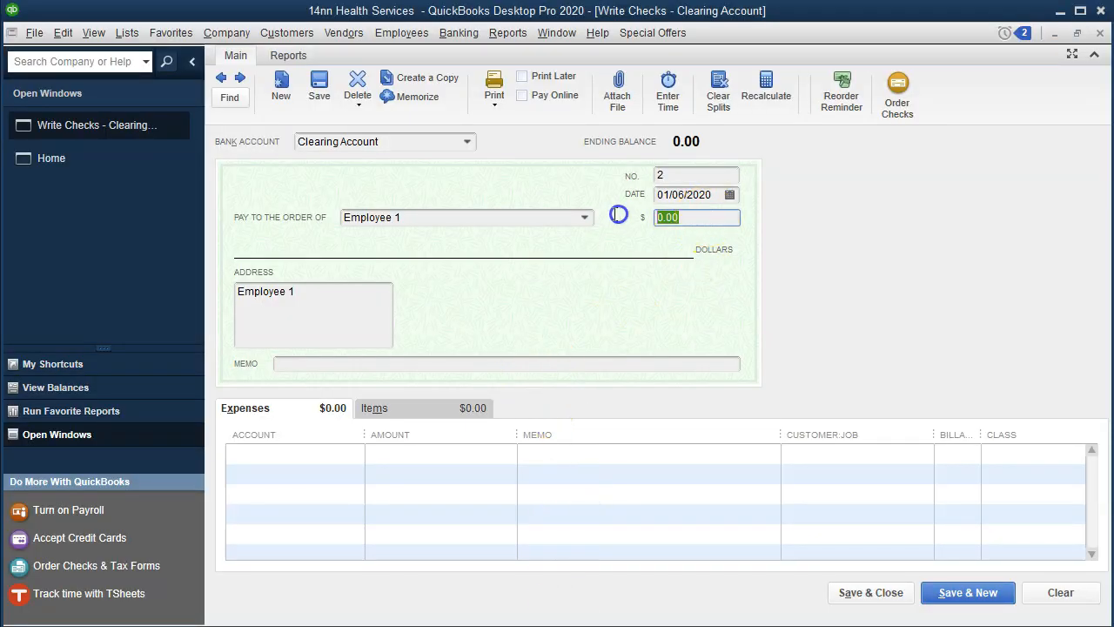
text(209,460)
key(Tab)
key(Tab)
key(Tab)
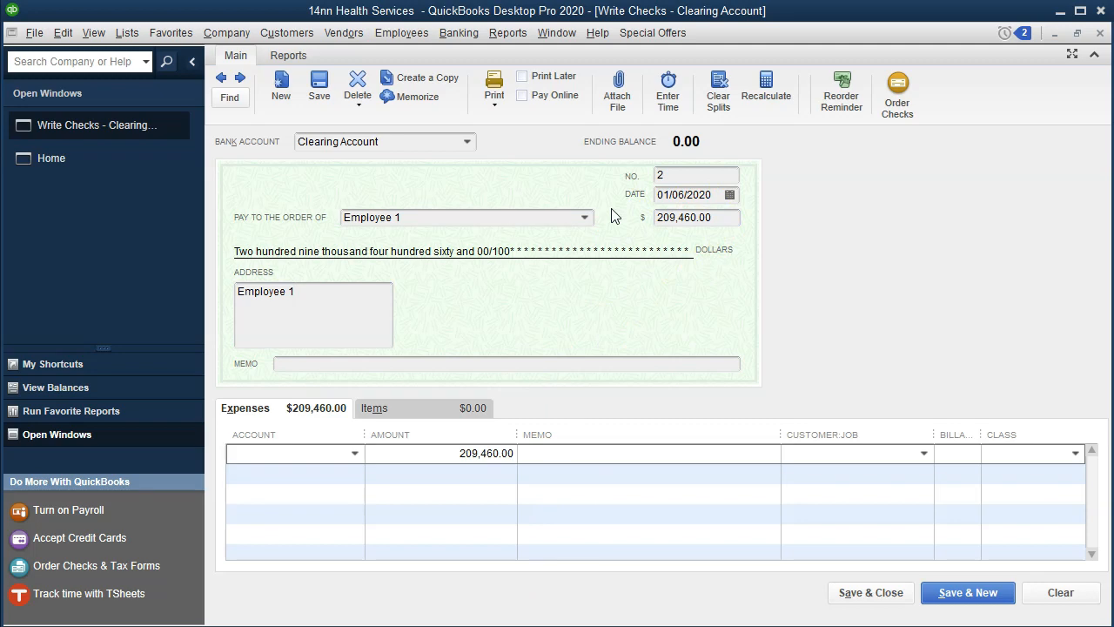
Step: Look up the salaries account name in the Excel worksheet and view the bank accounts available for the check
key(alt+Tab)
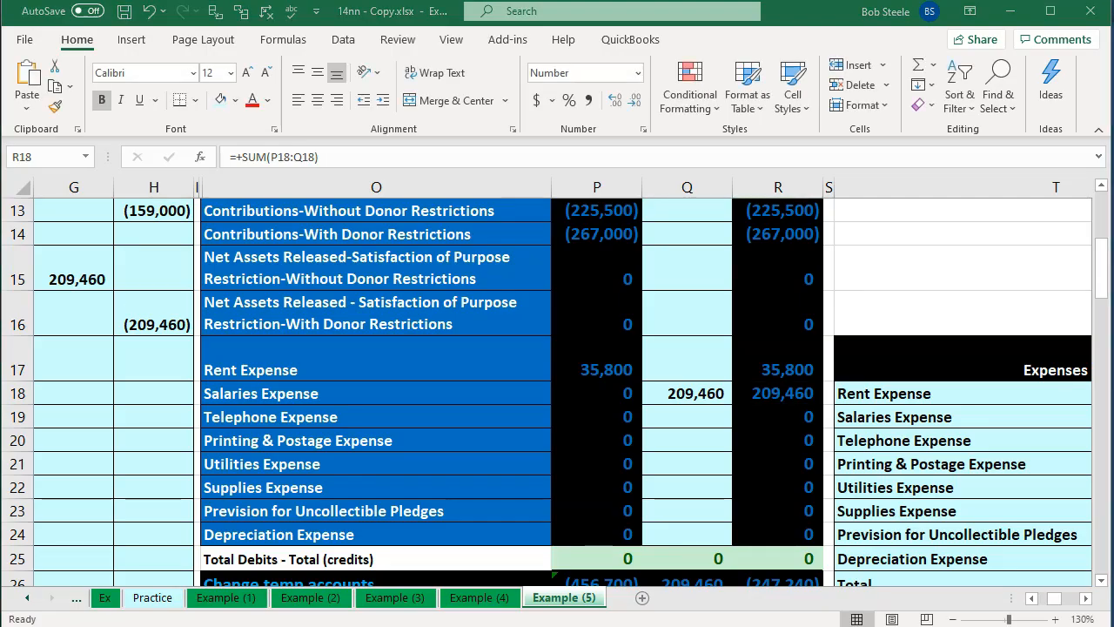
key(alt+Tab)
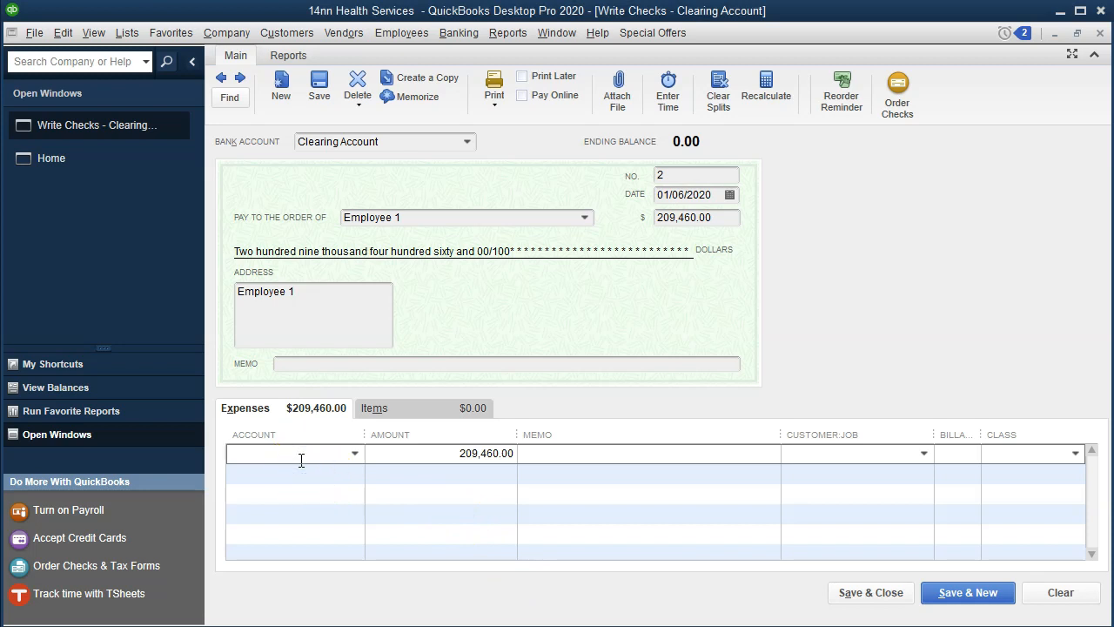
click(301, 455)
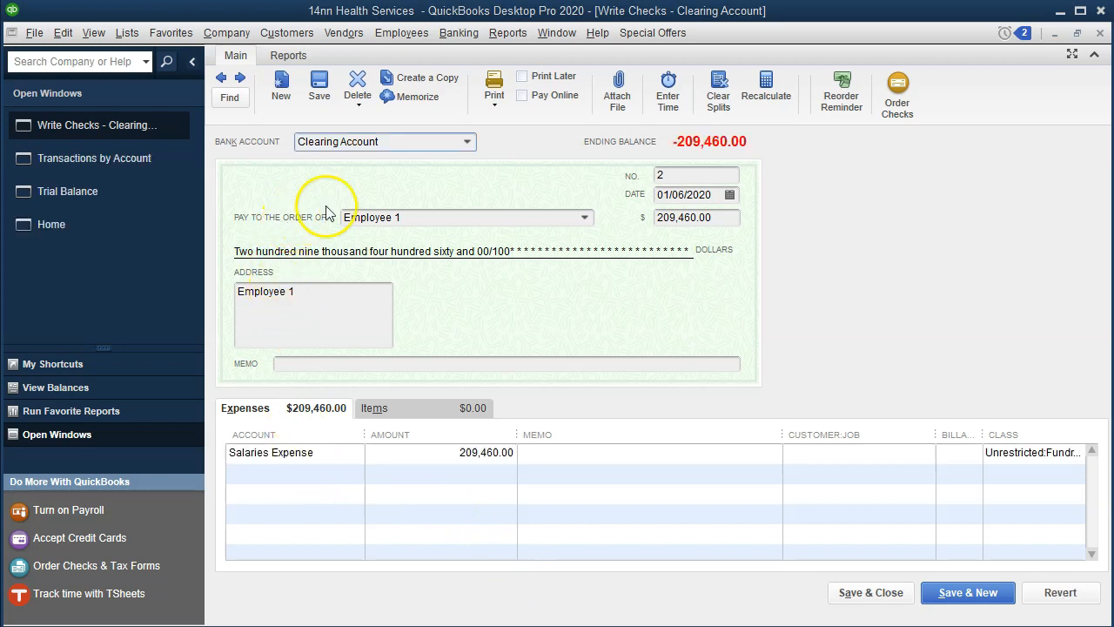
click(465, 143)
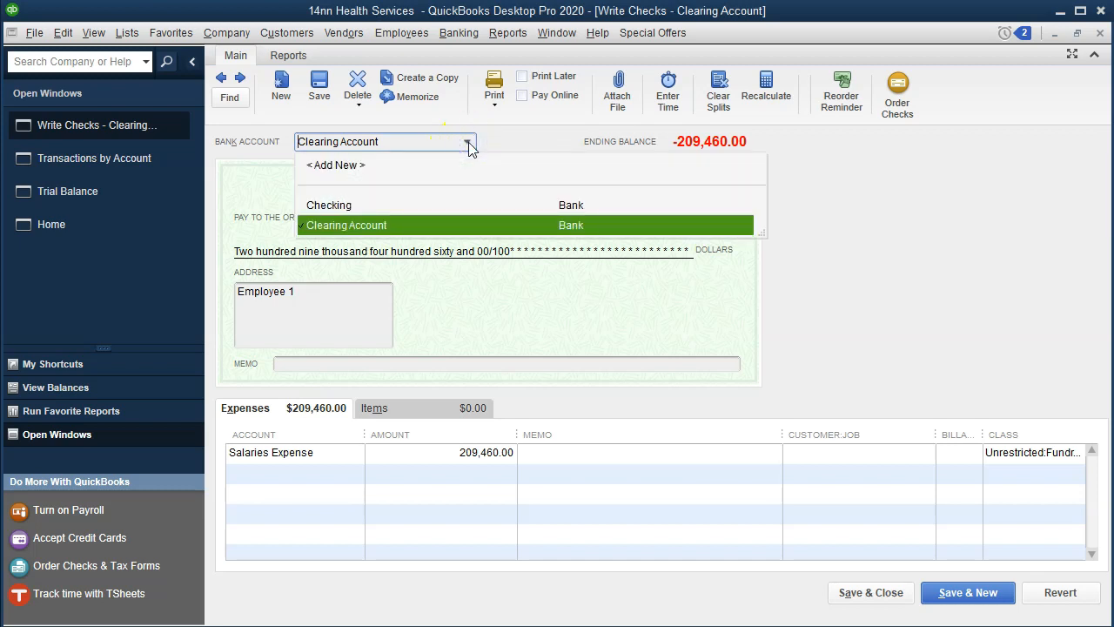
click(468, 144)
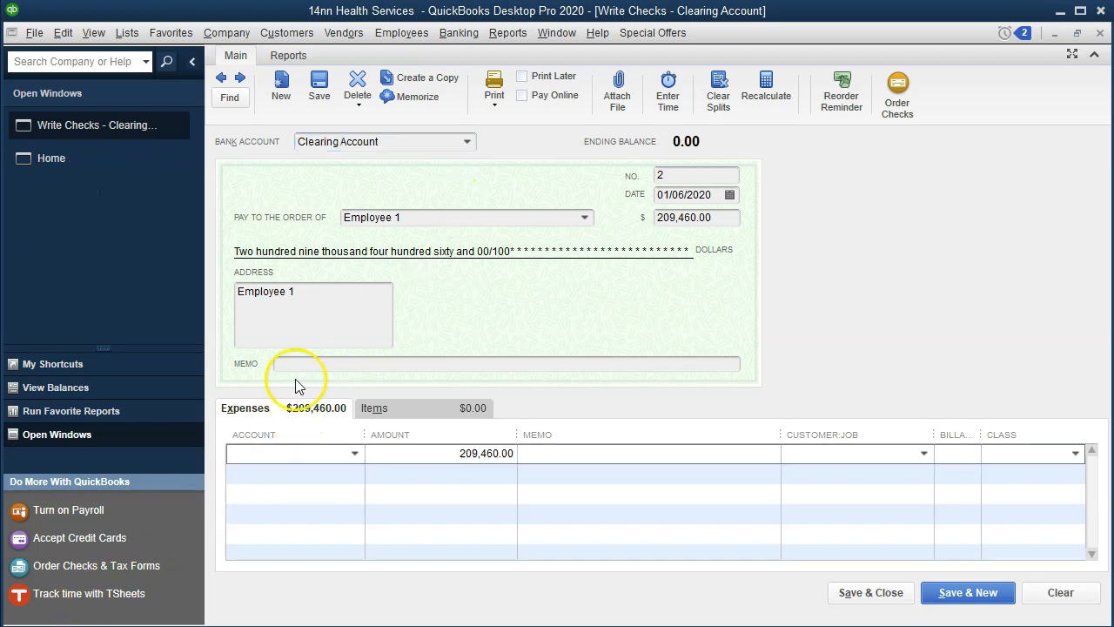
Step: Enter Salaries Expense as the account of the check's expense line and set it up as a new Expense-type account
text(Salrai)
key(BackSpace)
key(BackSpace)
key(BackSpace)
text(aries Expe)
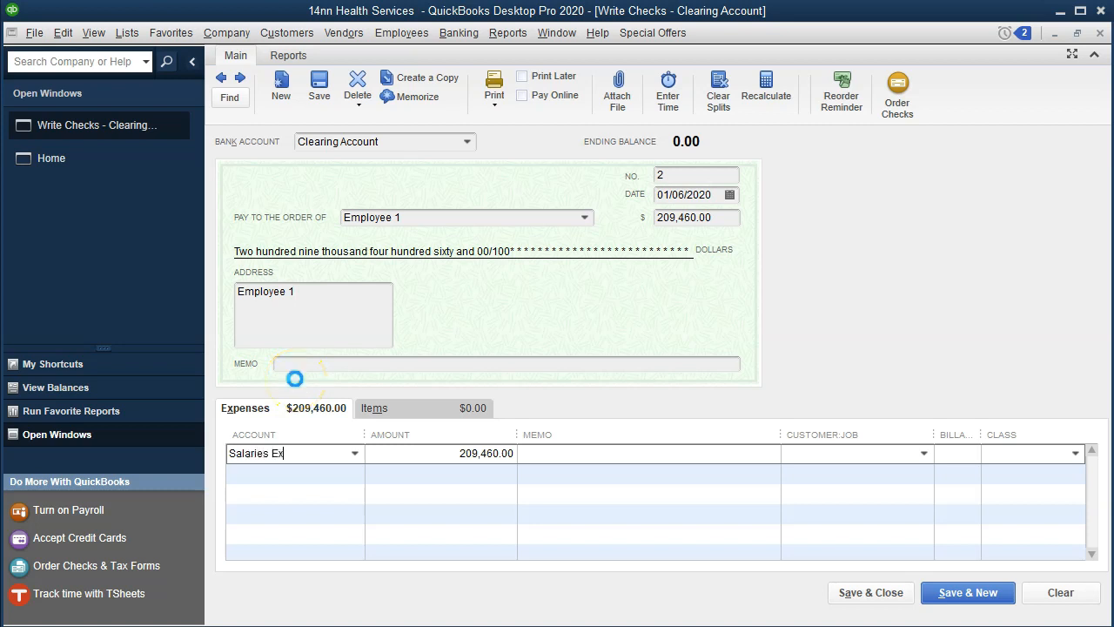
text(nse)
key(Tab)
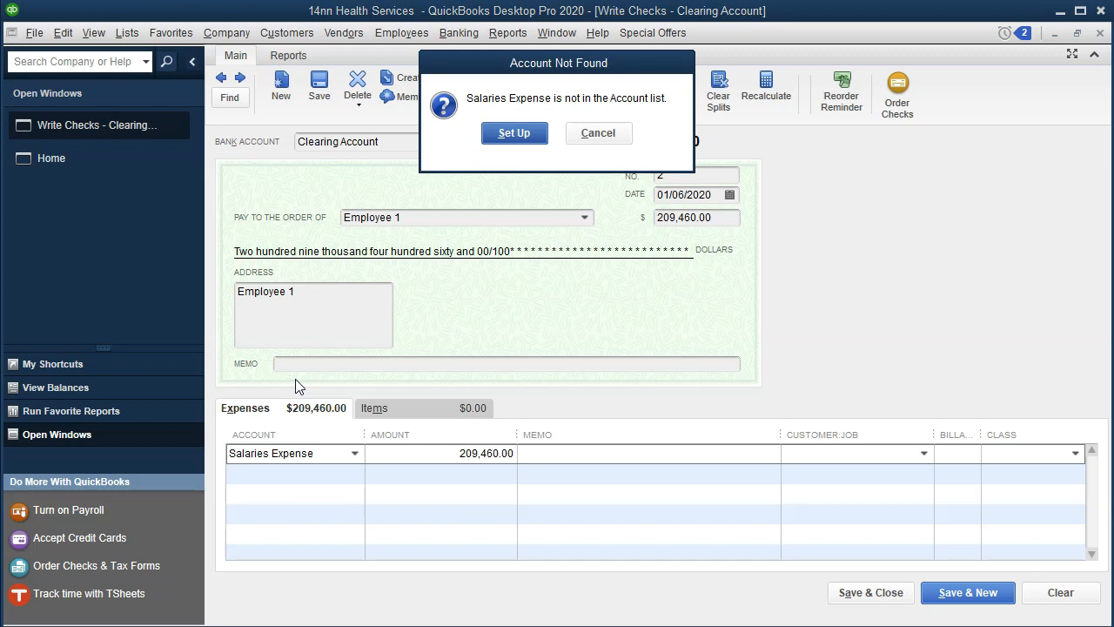
key(Return)
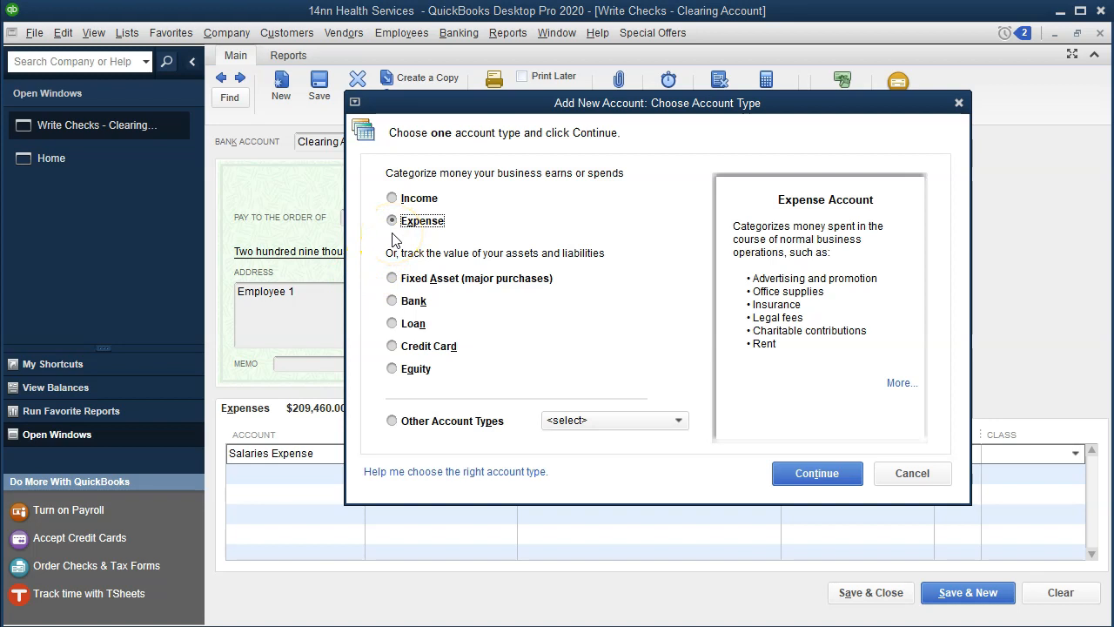
click(792, 474)
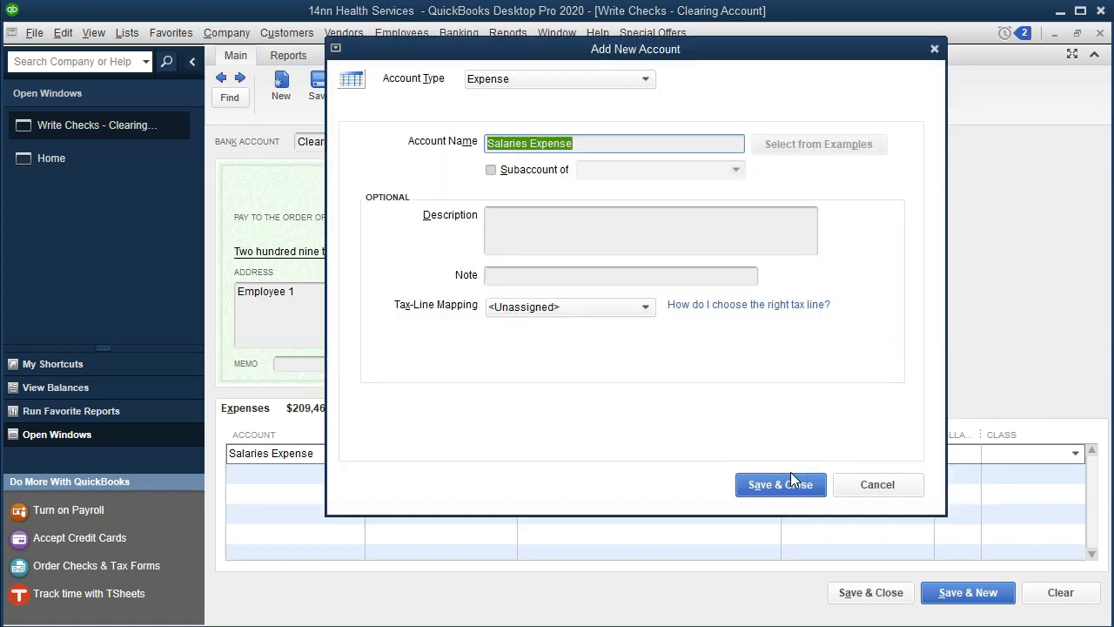
click(792, 479)
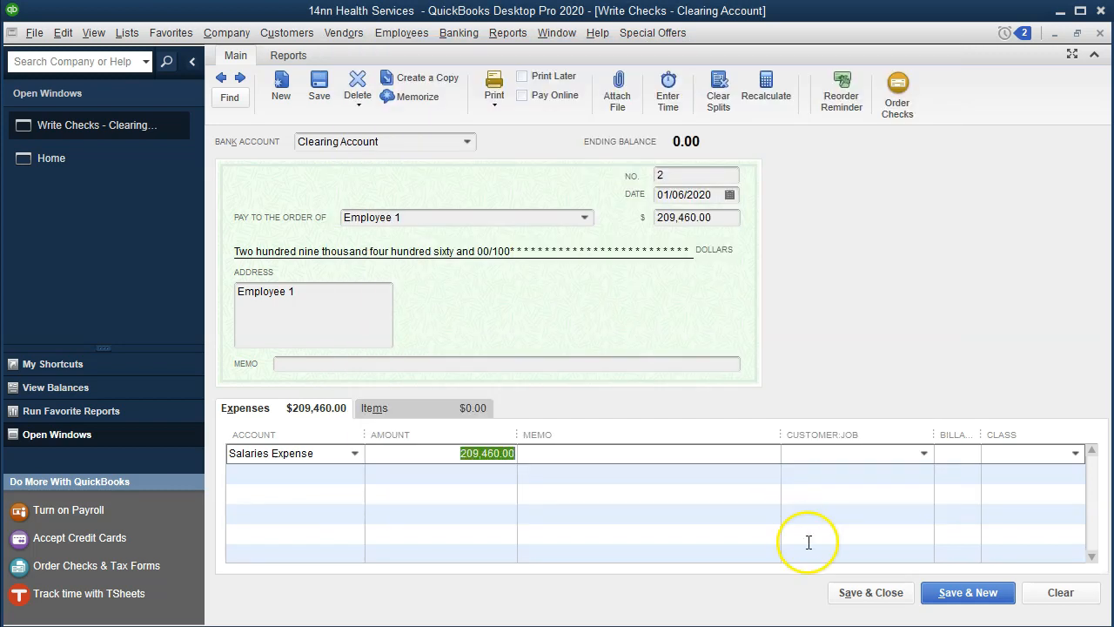
click(841, 596)
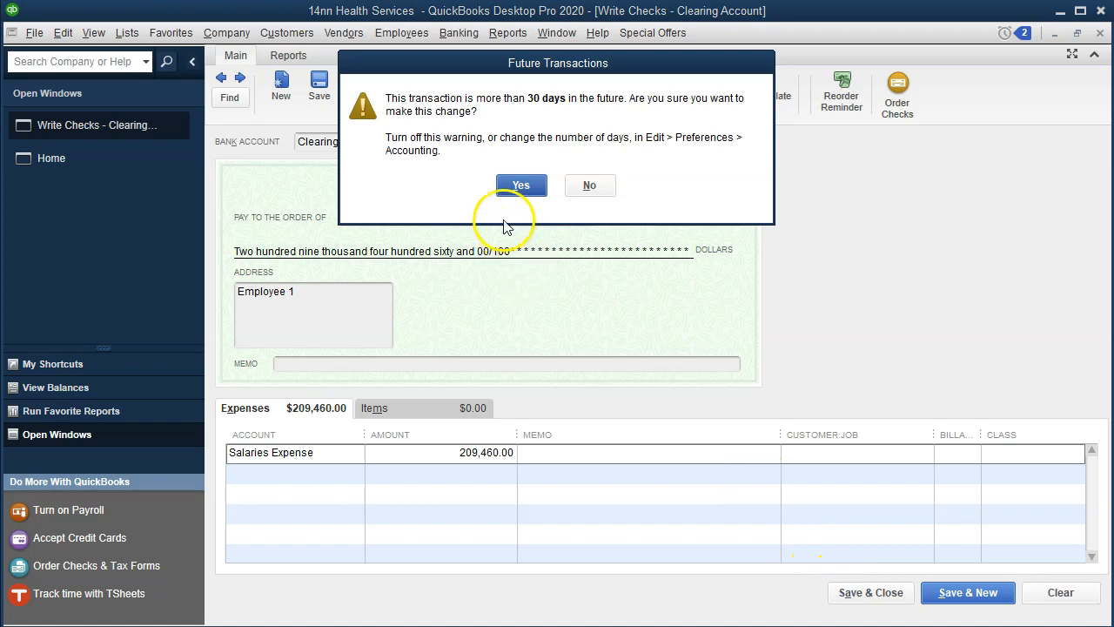
click(512, 186)
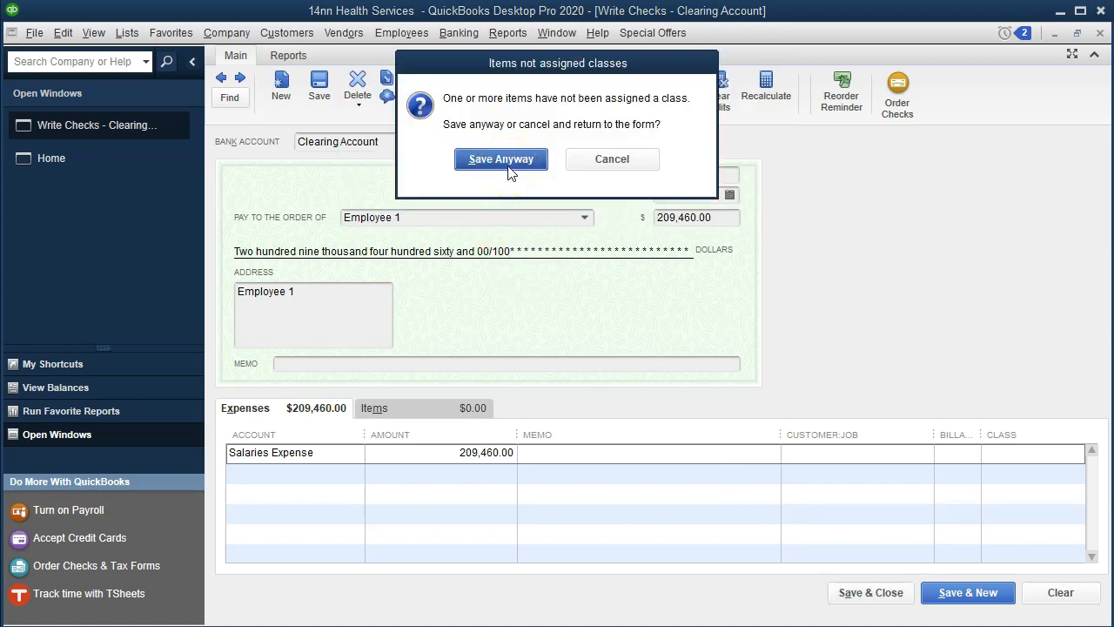
click(617, 170)
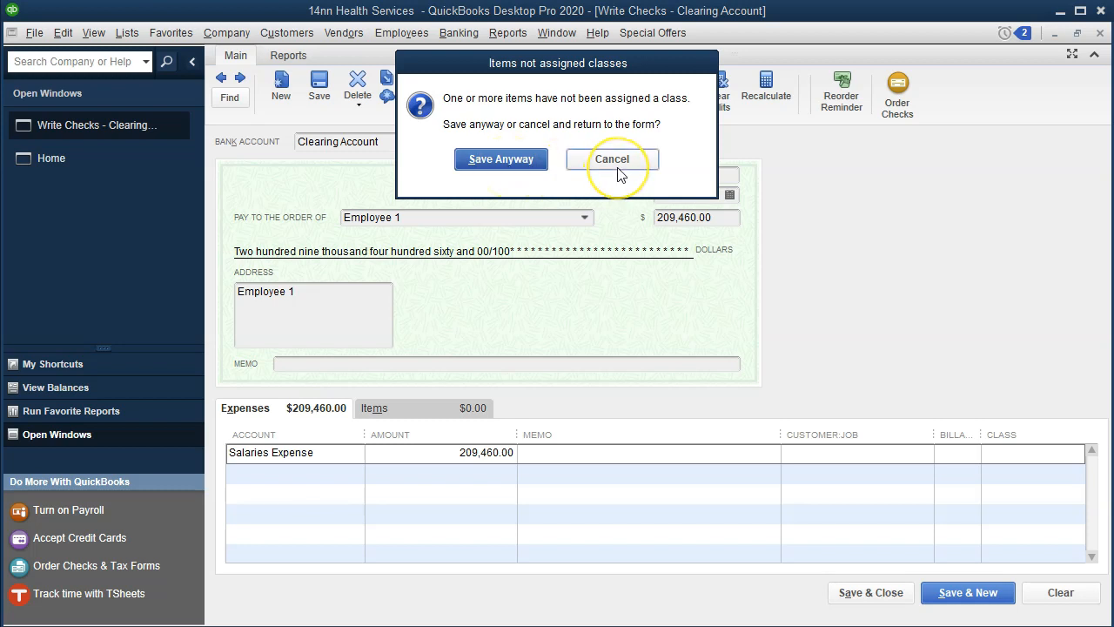
click(617, 162)
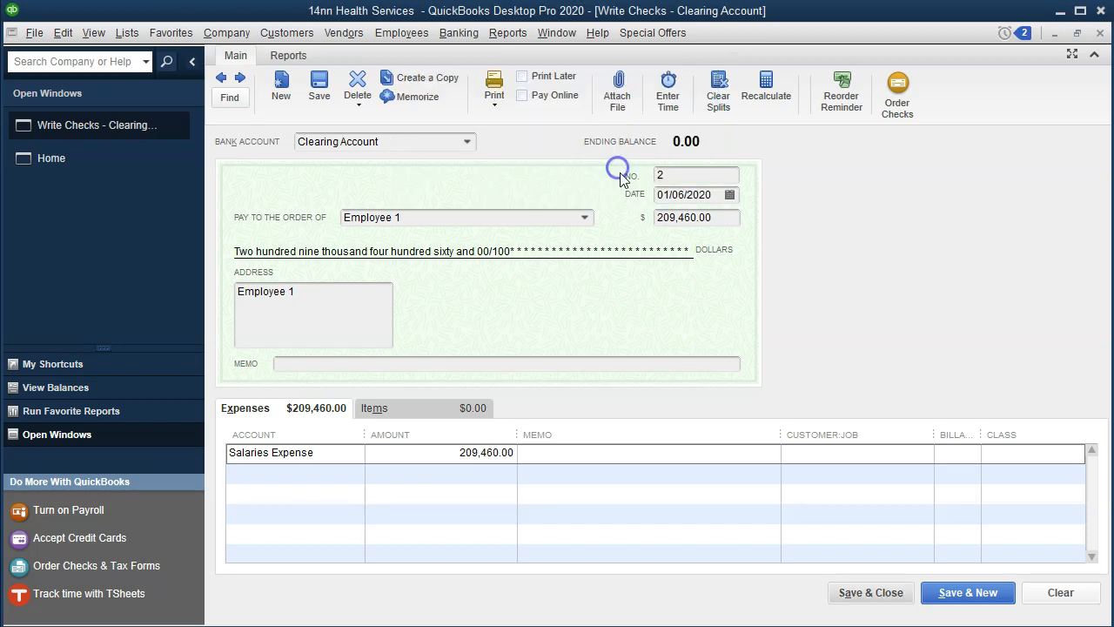
Step: Assign the Unrestricted class Fundraising 20% to the Salaries Expense line, and save and close the check with its future date
click(1021, 453)
click(1077, 453)
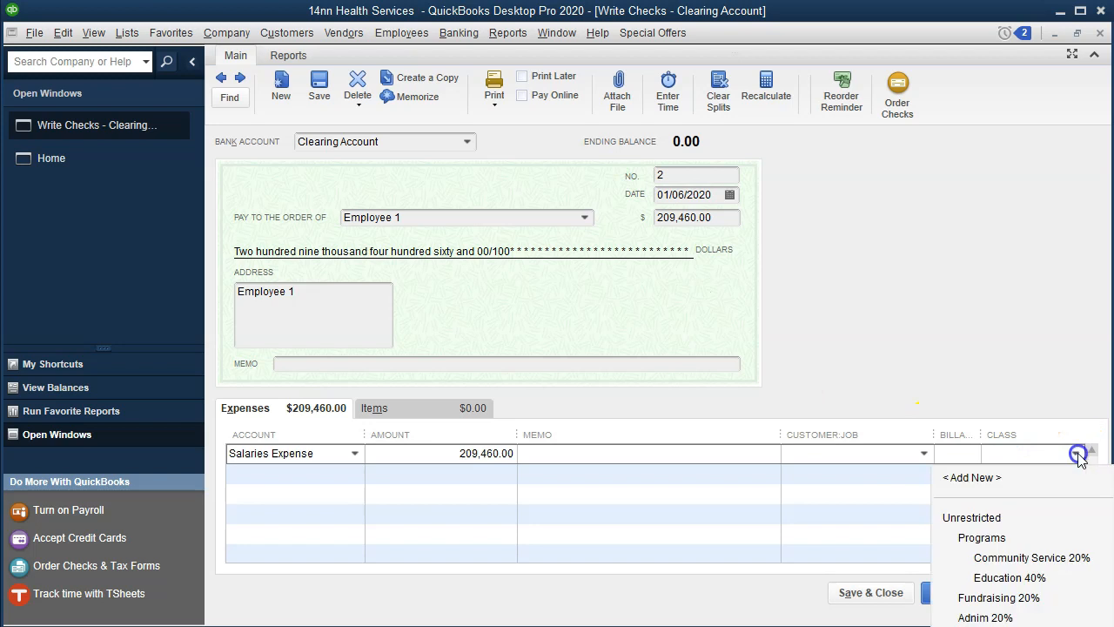
click(996, 599)
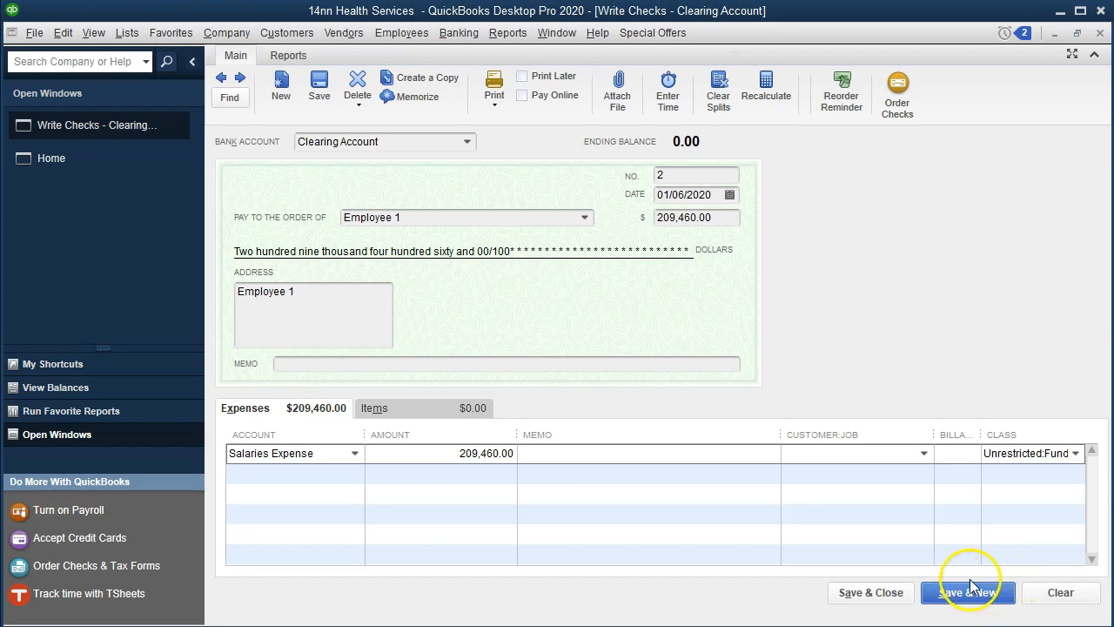
click(883, 593)
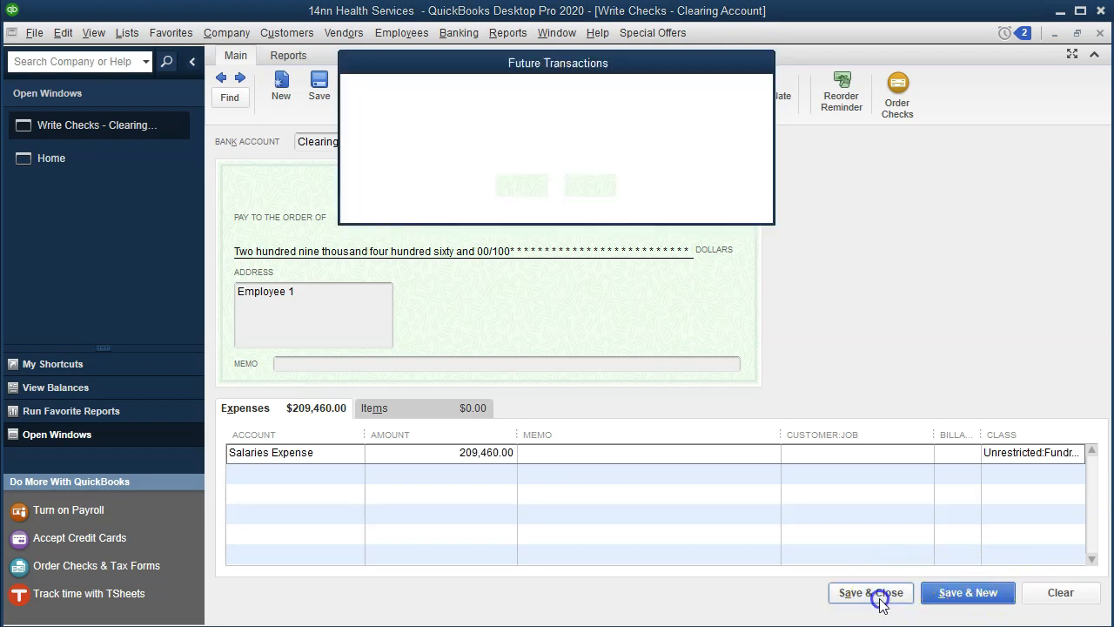
click(521, 188)
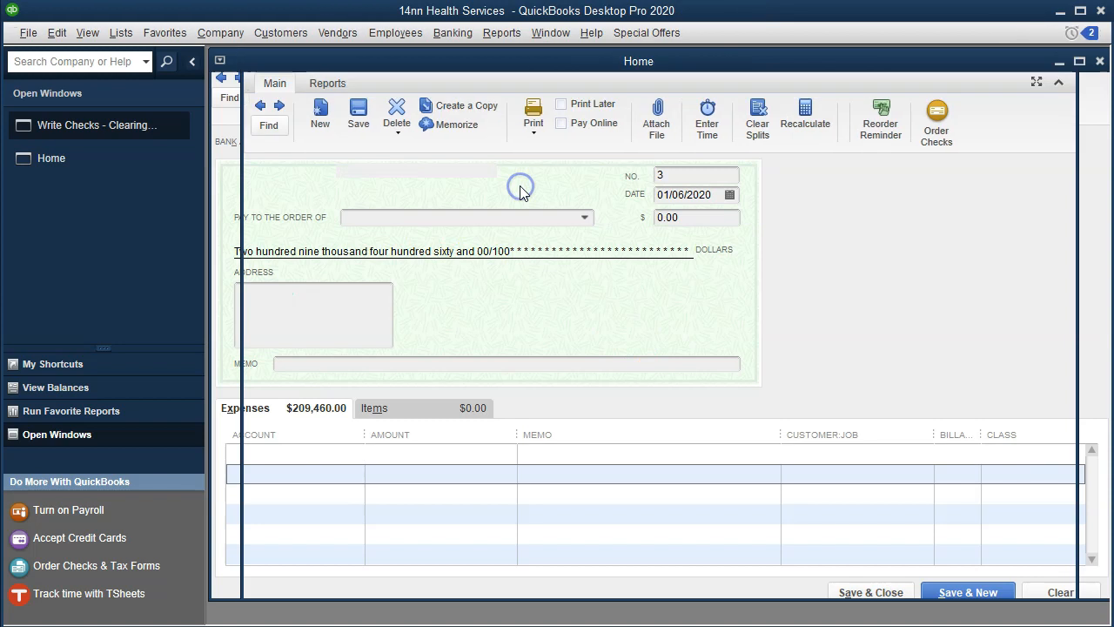
Step: Run the Trial Balance report for 01/01/2020 to 12/31/2020 and check the Salaries Expense and Checking balances
click(522, 40)
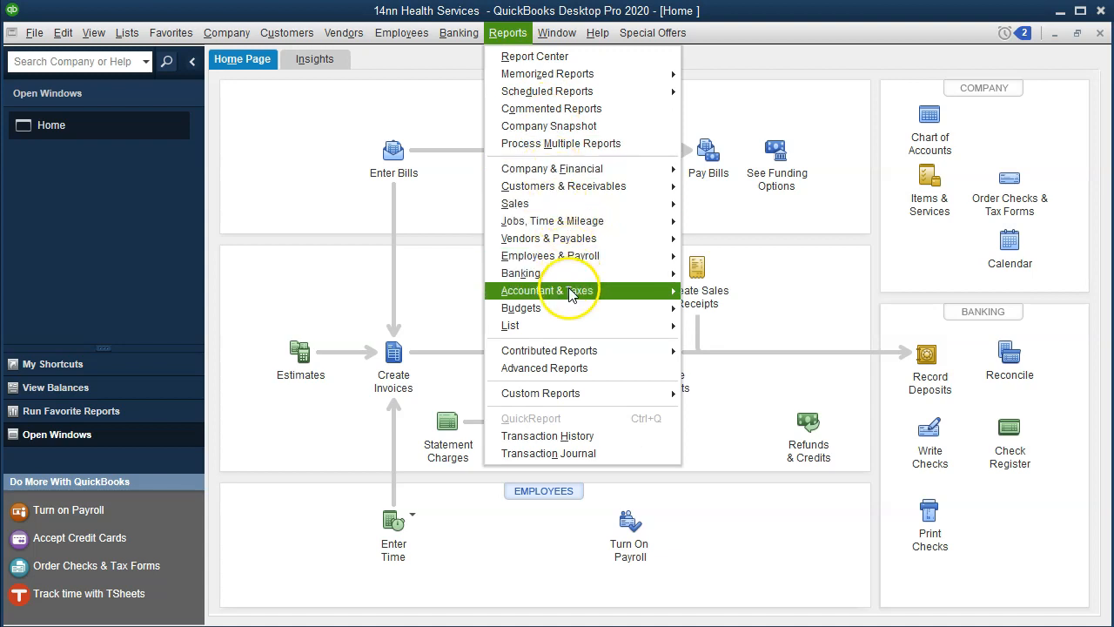
mouse_move(641, 291)
click(744, 292)
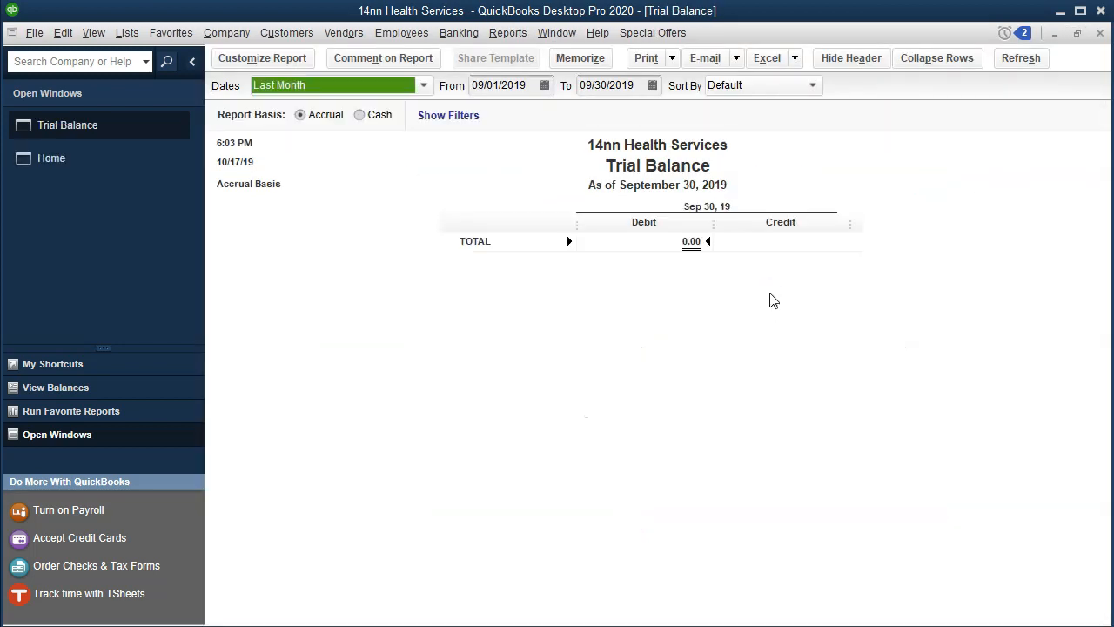
key(Tab)
text(010120)
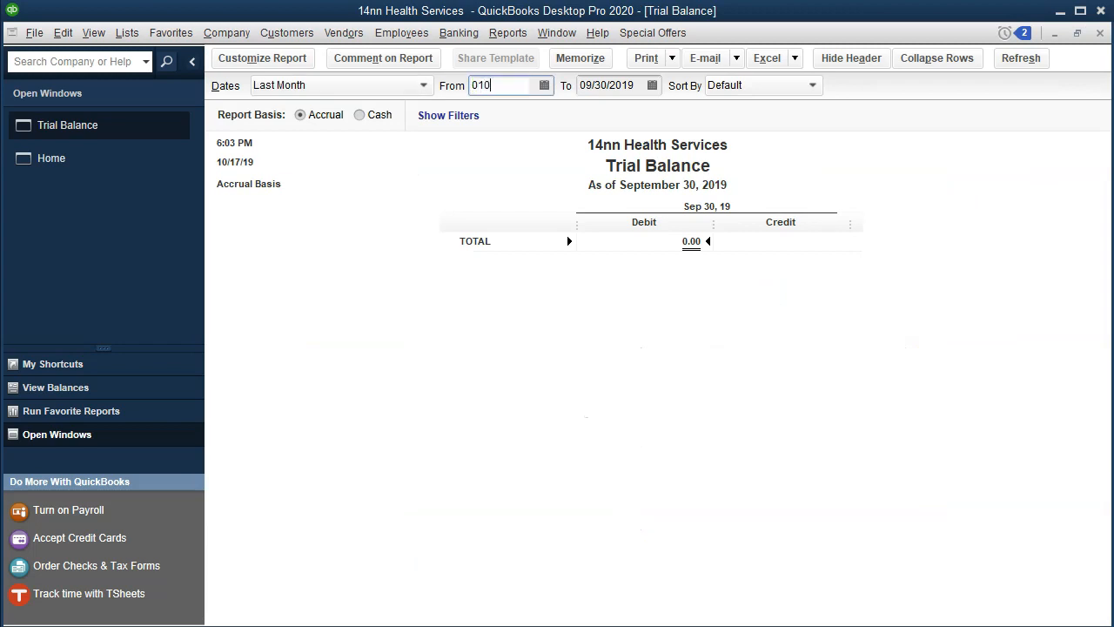
key(Tab)
text(123120)
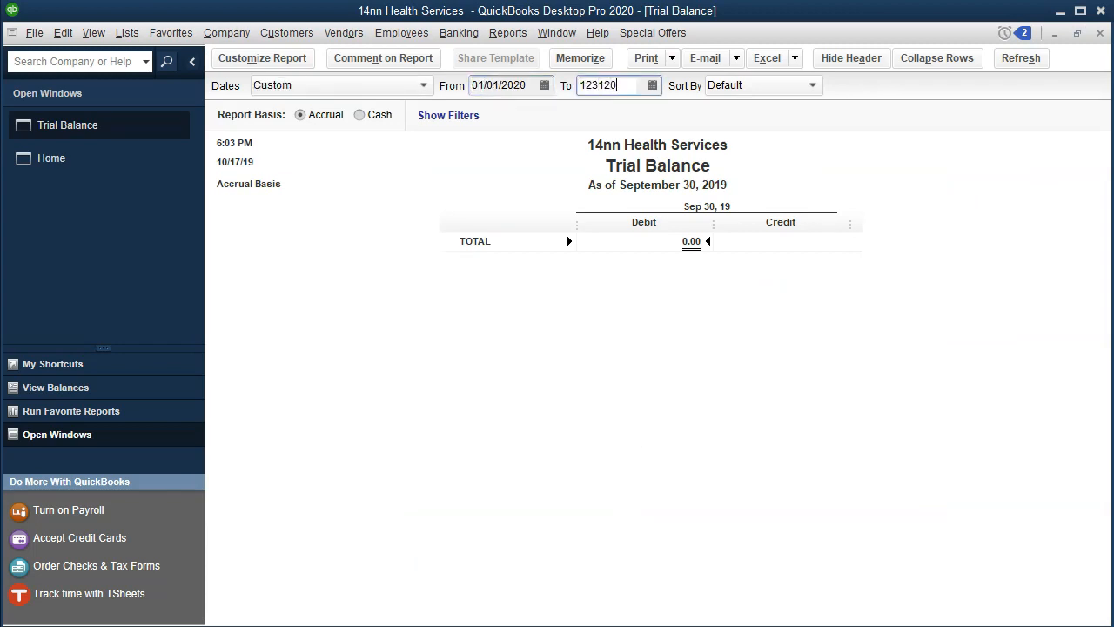
key(Tab)
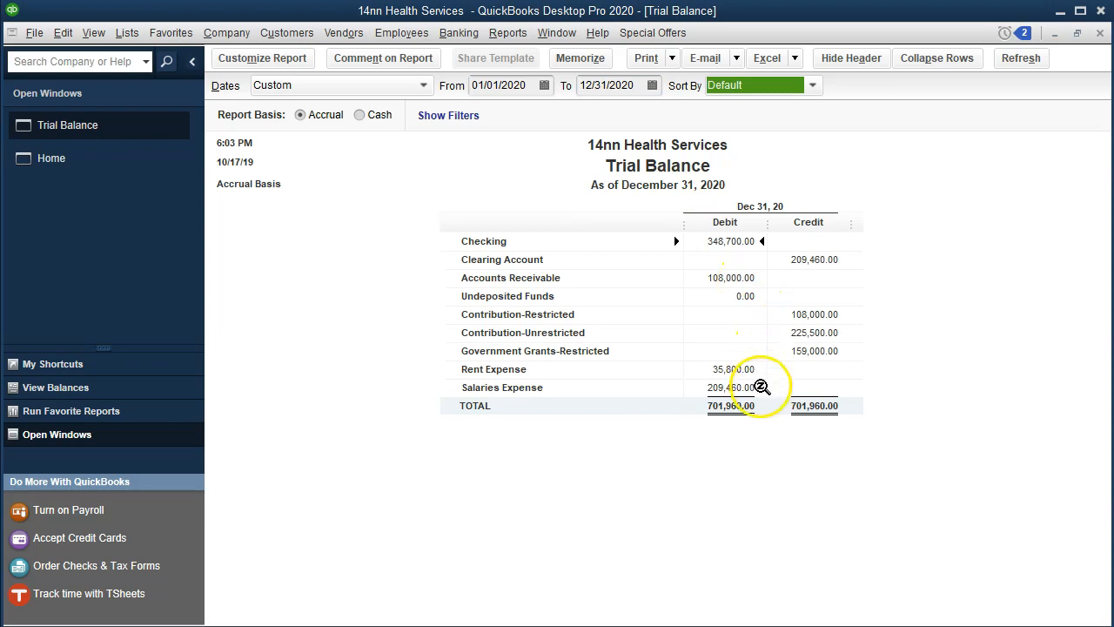
click(738, 390)
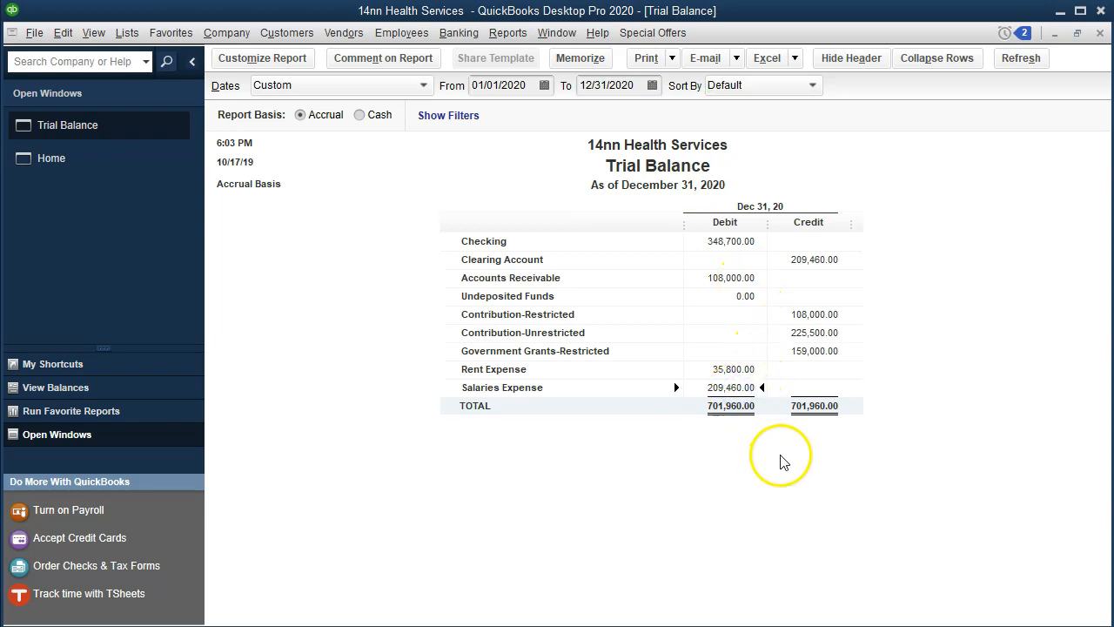
click(742, 242)
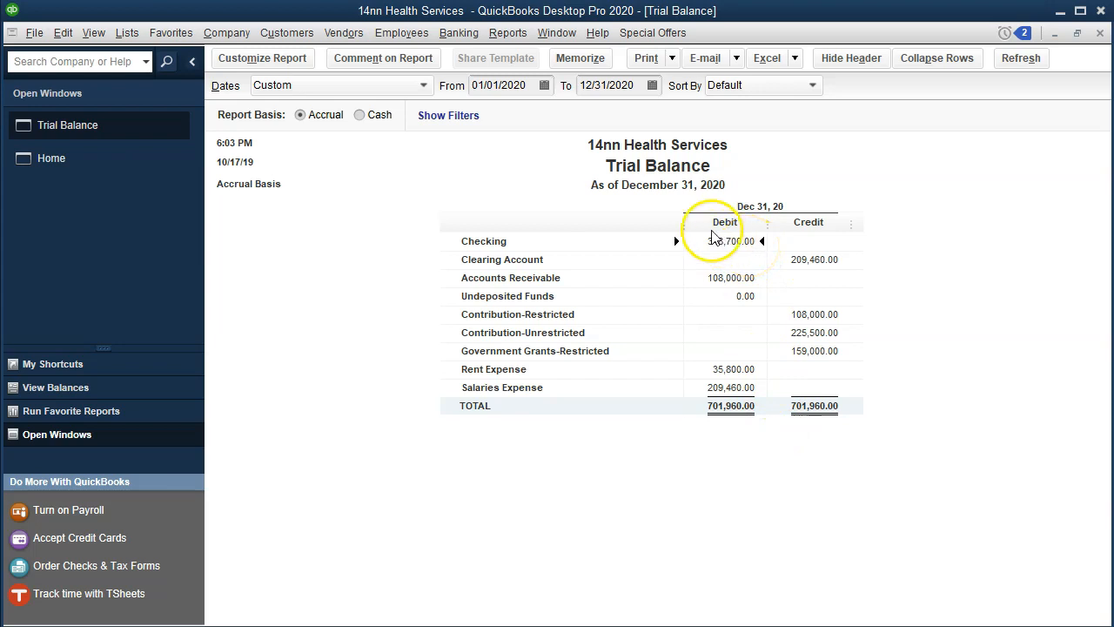
Step: Run the Profit & Loss by Class report for 01/01/2020 to 12/31/2020
click(508, 33)
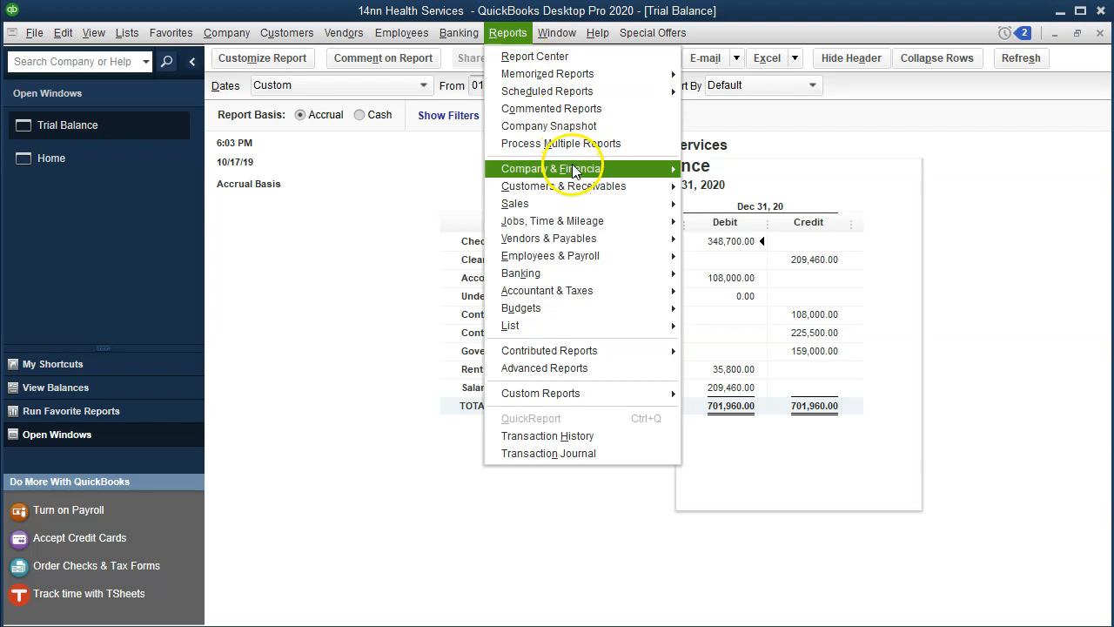
mouse_move(627, 171)
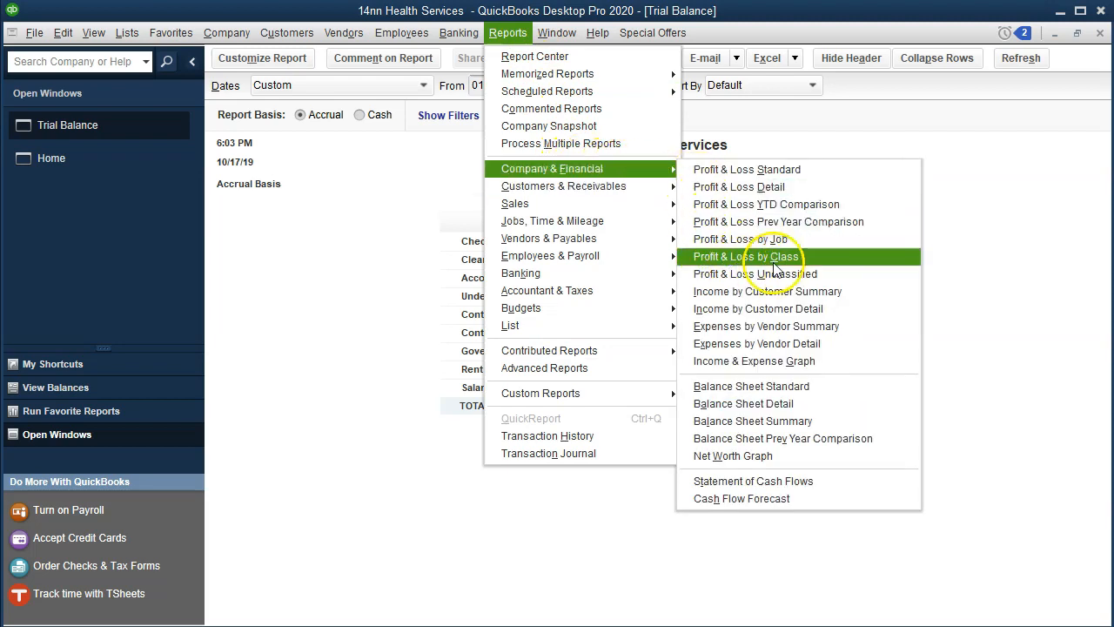
click(803, 256)
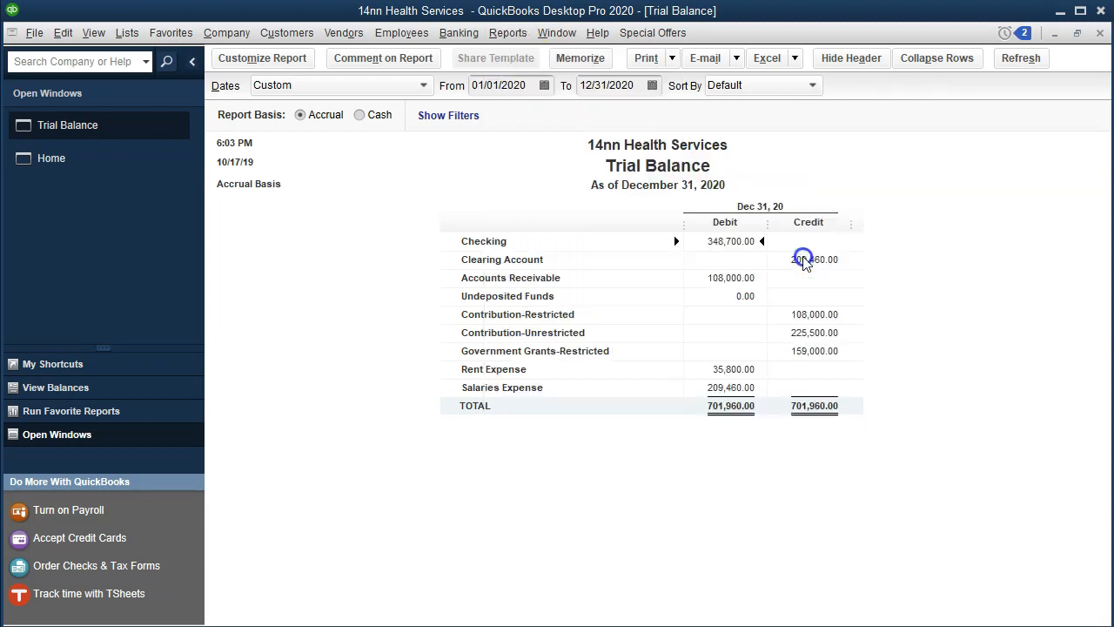
key(Tab)
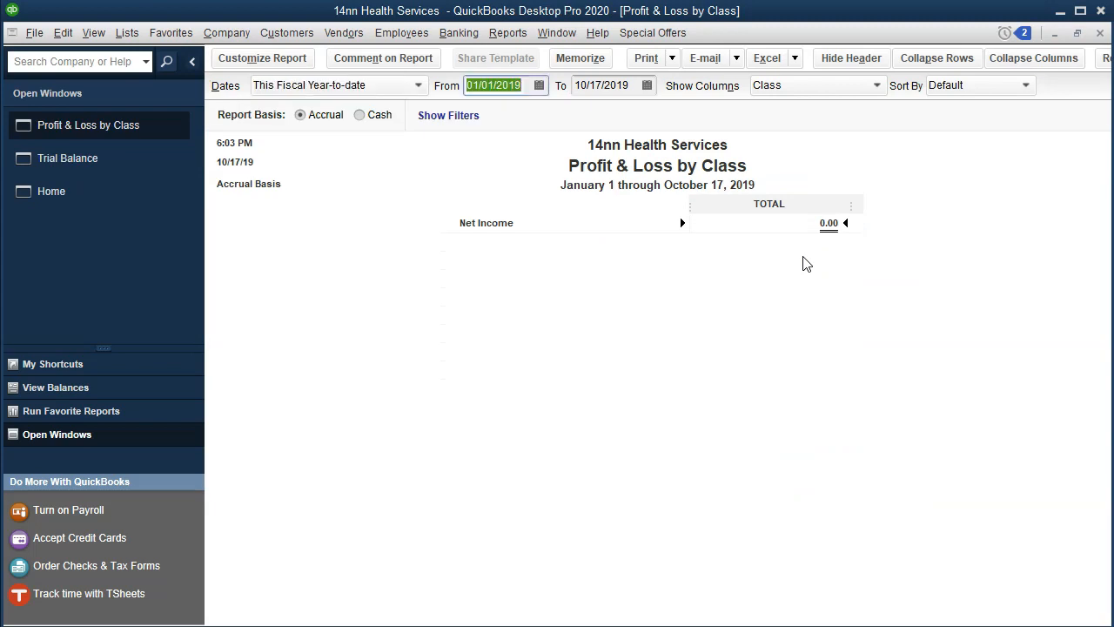
text(01012020)
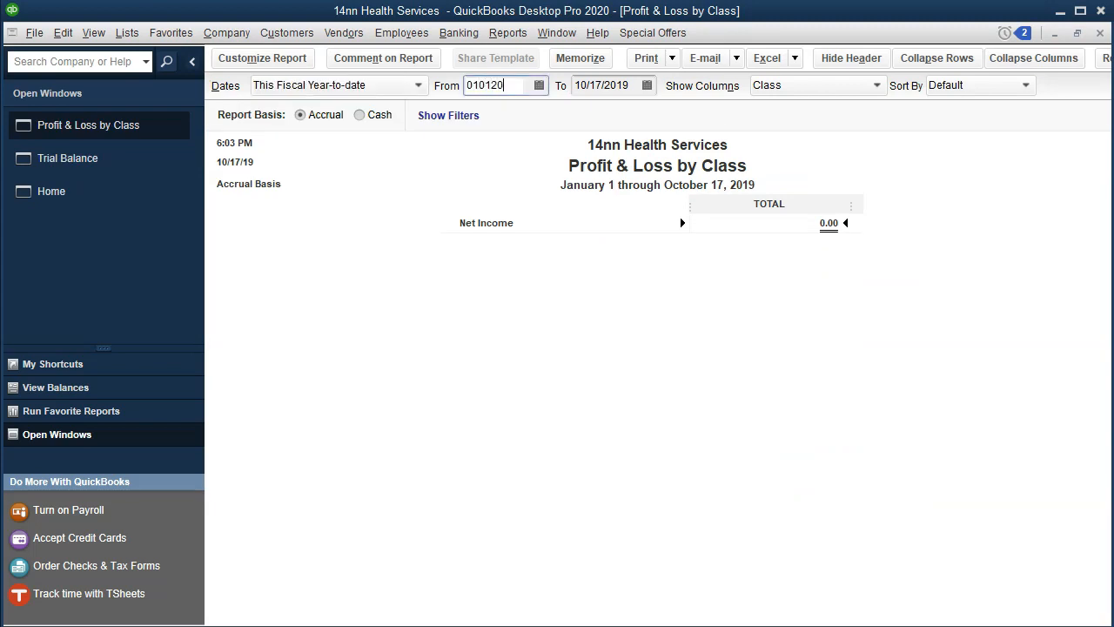
key(Tab)
text(12/31/2020)
key(Tab)
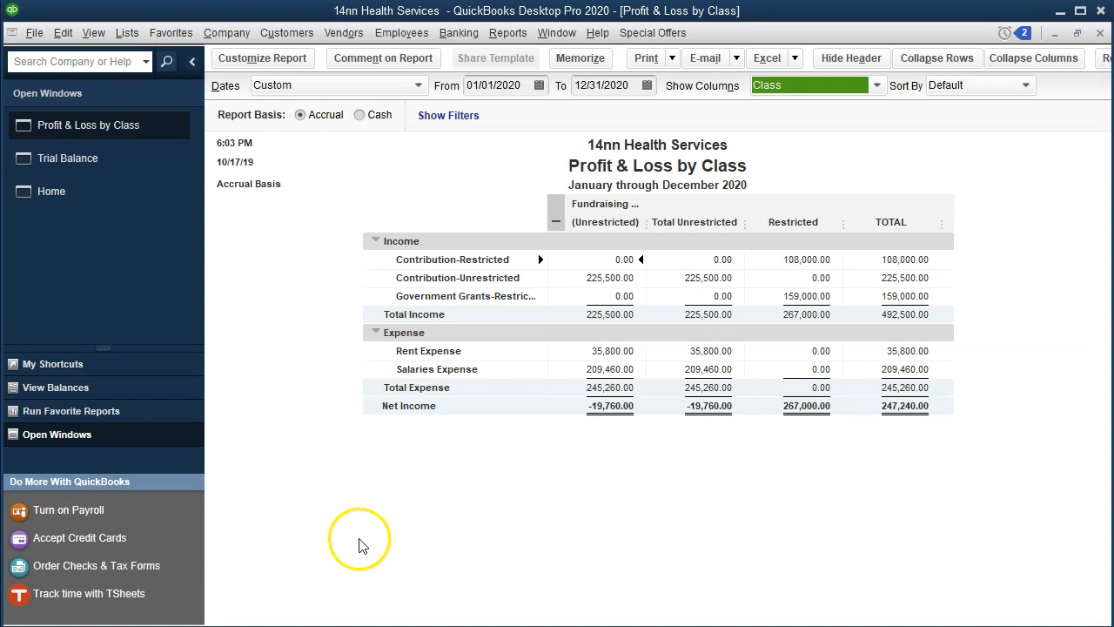
Step: In the Excel worksheet, add entry 3b's 16,800 salaries debit (G18) to the Salaries Expense adjustment formula in Q18
click(194, 626)
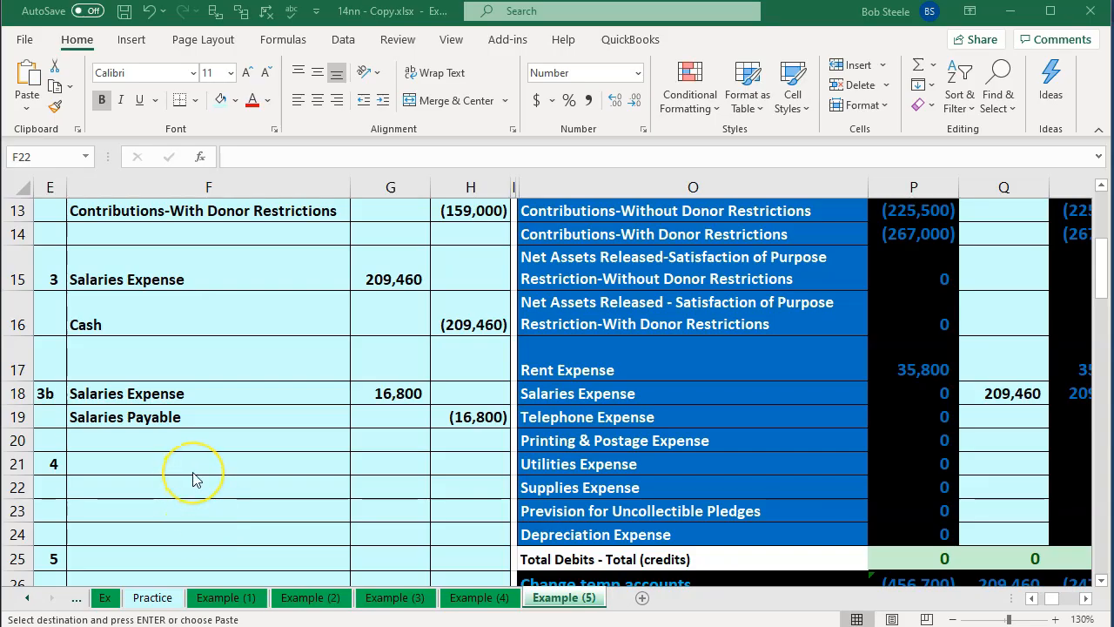
click(187, 396)
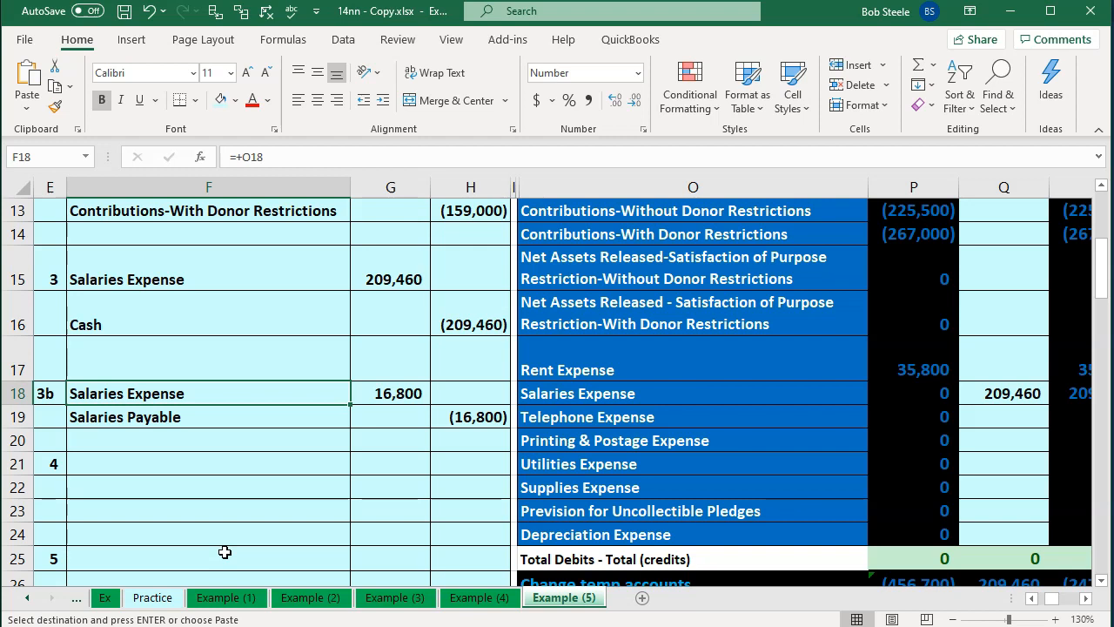
key(Right)
key(Right)
key(Right)
key(Right)
key(Right)
key(Right)
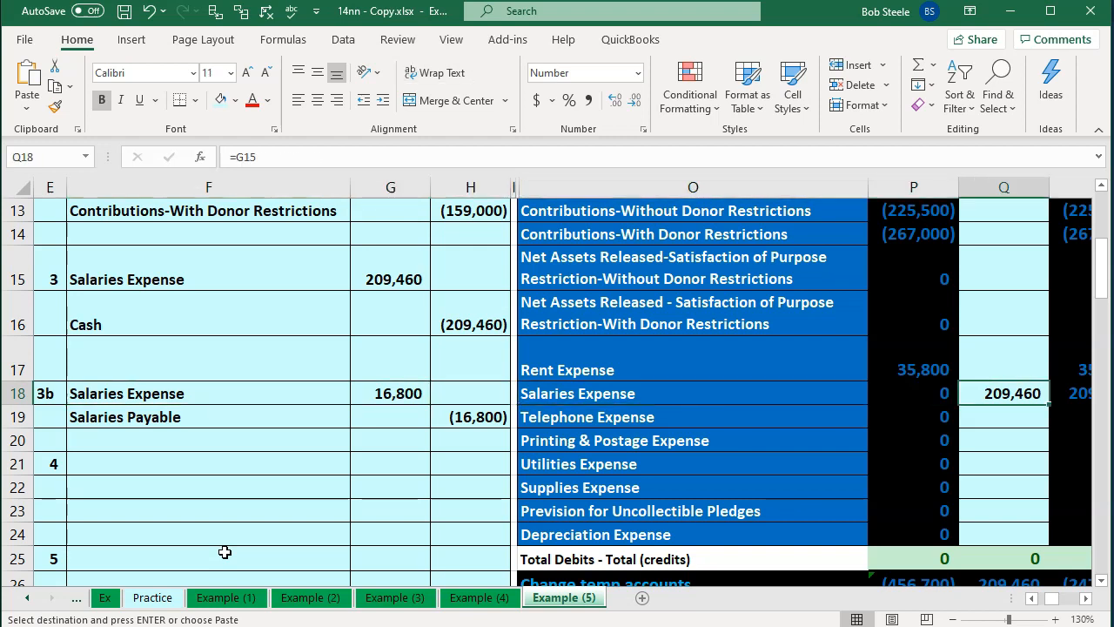
key(F2)
text(+)
key(Left)
key(Left)
key(Left)
key(Left)
key(Return)
Step: Link the Salaries Payable adjustment in Q10 to entry 3b's (16,800) credit with the formula =H19
key(Right)
key(Up)
key(Up)
key(Up)
key(Up)
key(Up)
key(Up)
key(Up)
key(Up)
key(Up)
key(Up)
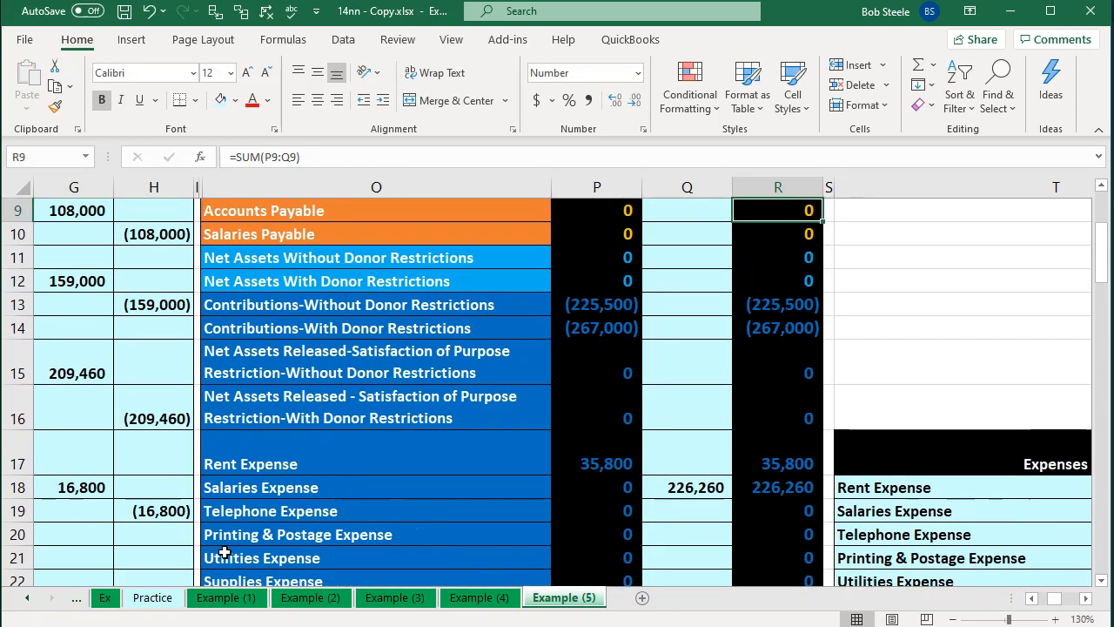
key(Up)
key(Up)
key(Left)
key(Left)
key(Down)
key(Down)
key(Left)
key(Right)
key(Down)
key(Right)
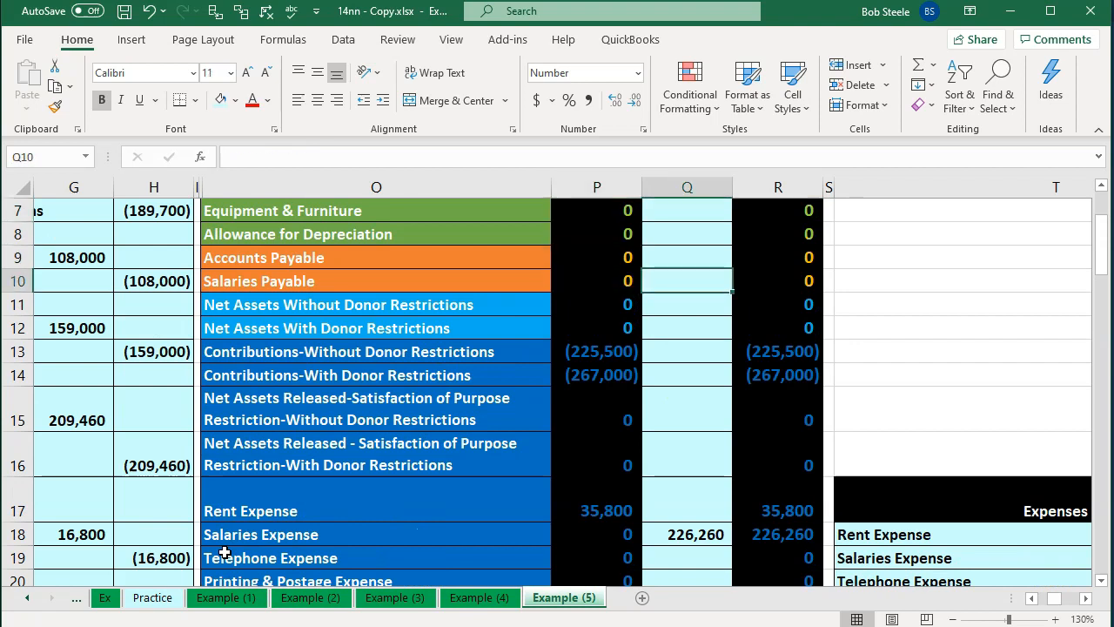
text(=)
key(Down)
key(Down)
key(Down)
key(Down)
key(Down)
key(Down)
key(Down)
key(Down)
key(Down)
key(Down)
key(Left)
key(Left)
key(Left)
key(Left)
key(Left)
key(Left)
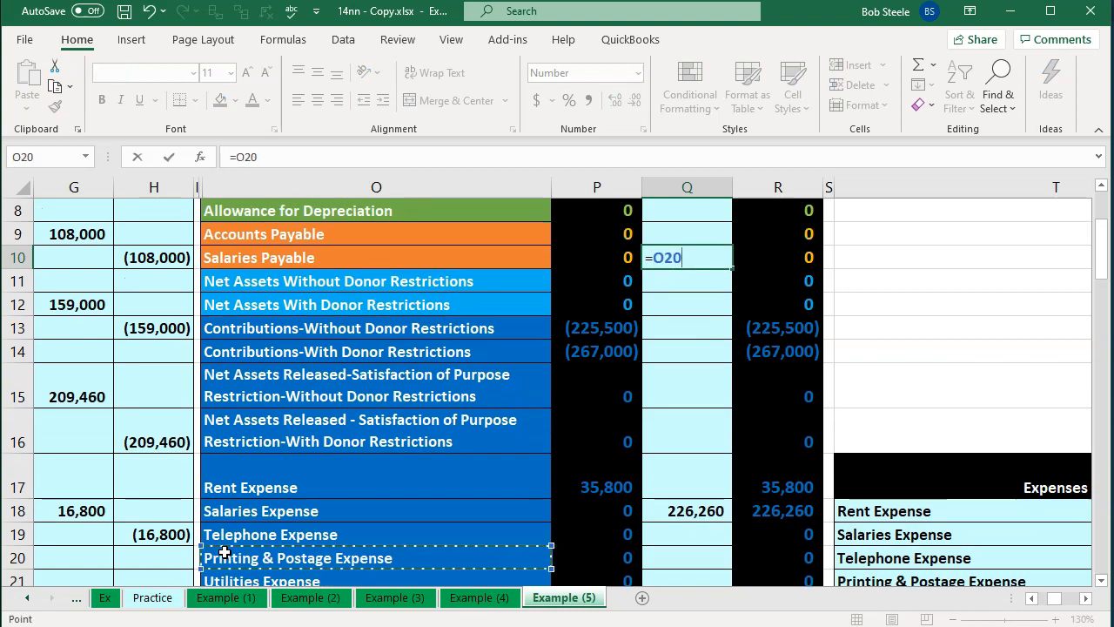
key(Right)
key(Right)
key(Up)
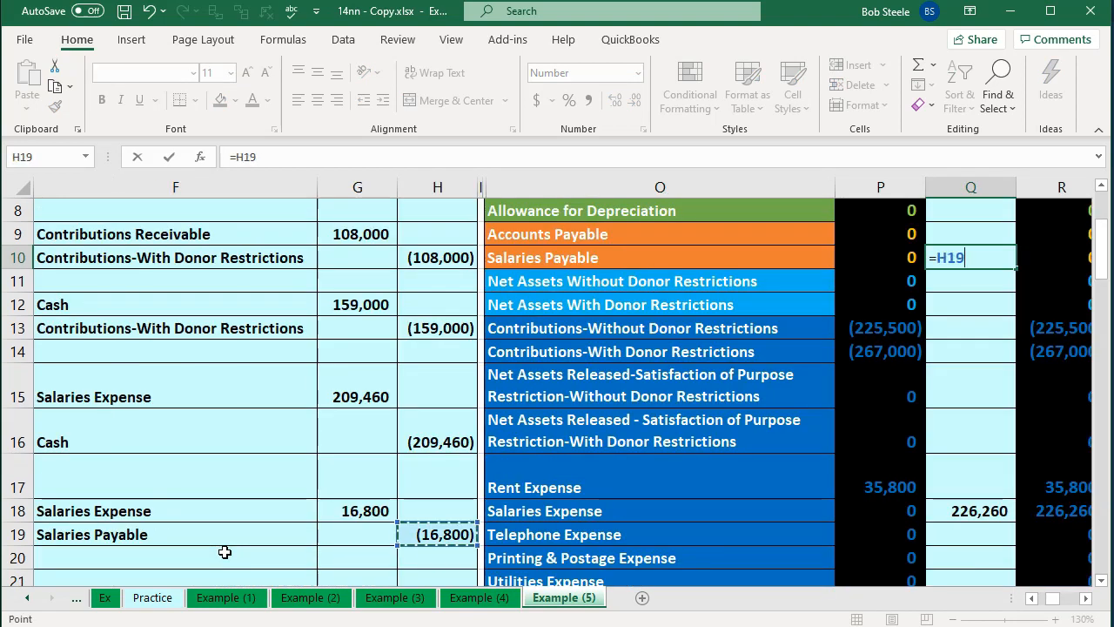
key(Return)
Step: Review the adjusted trial balance for Salaries Payable, Salaries Expense and the worksheet totals
key(Up)
key(Right)
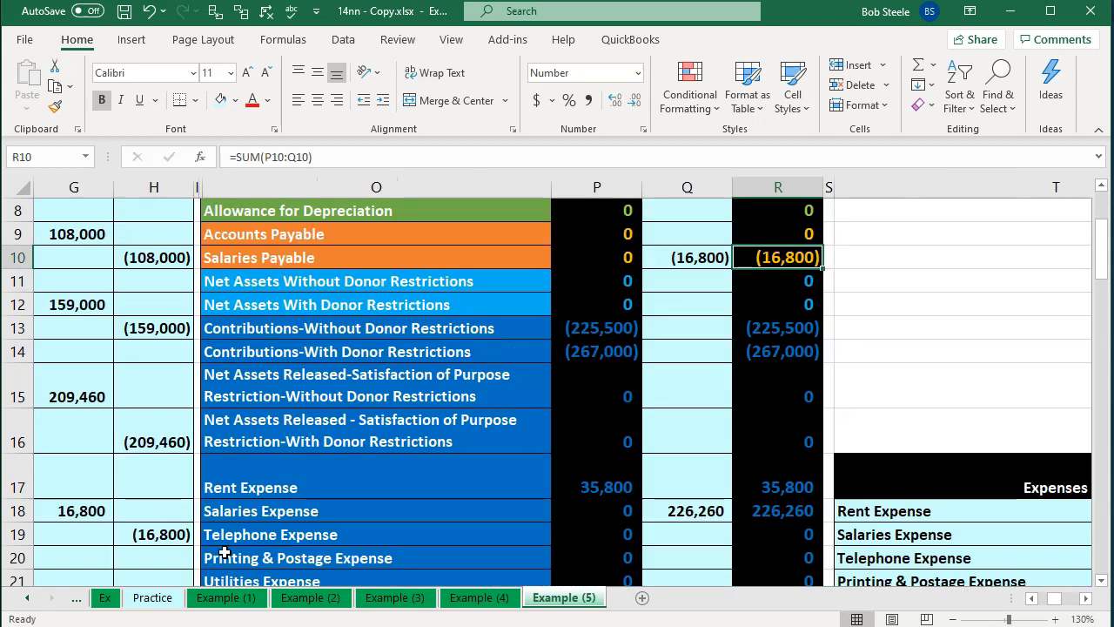
scroll(687, 487, up, 2)
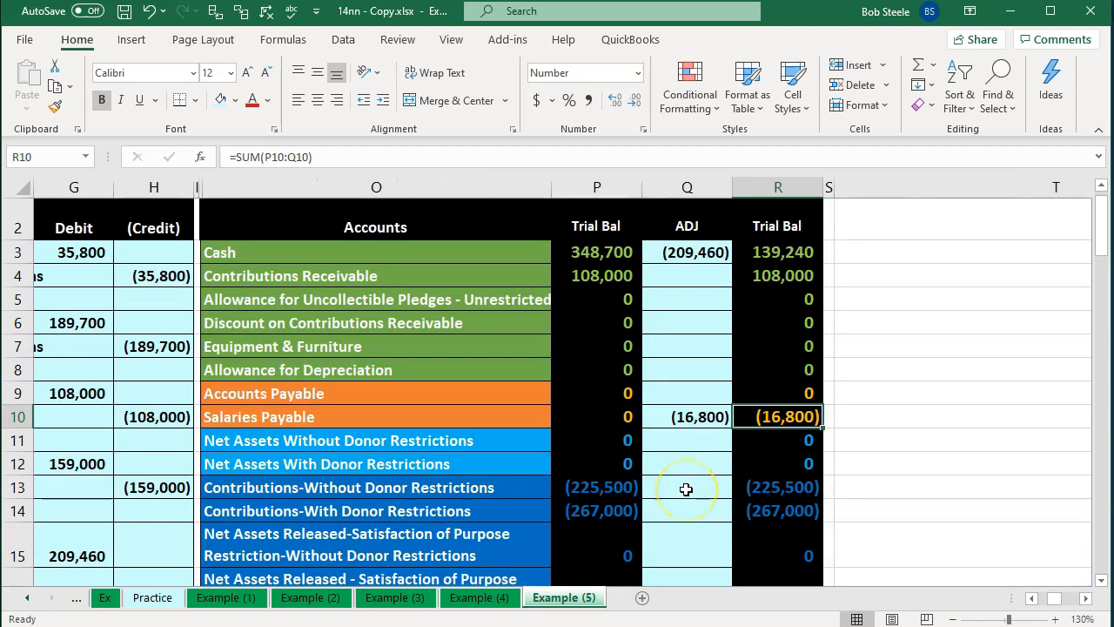
scroll(686, 489, down, 3)
click(778, 444)
scroll(787, 440, down, 3)
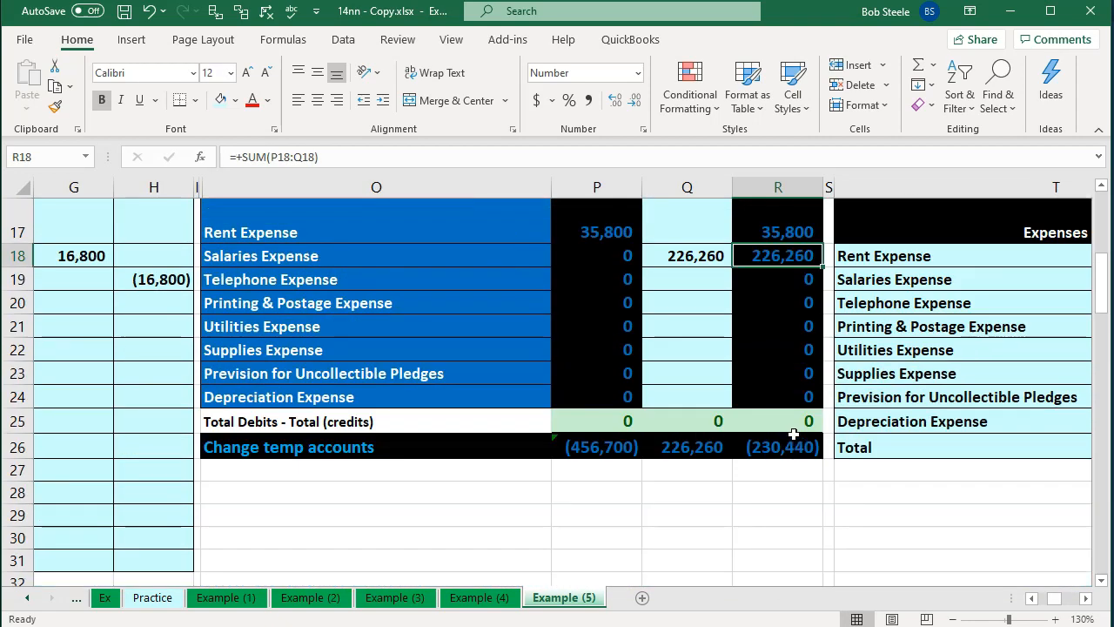
scroll(792, 434, up, 4)
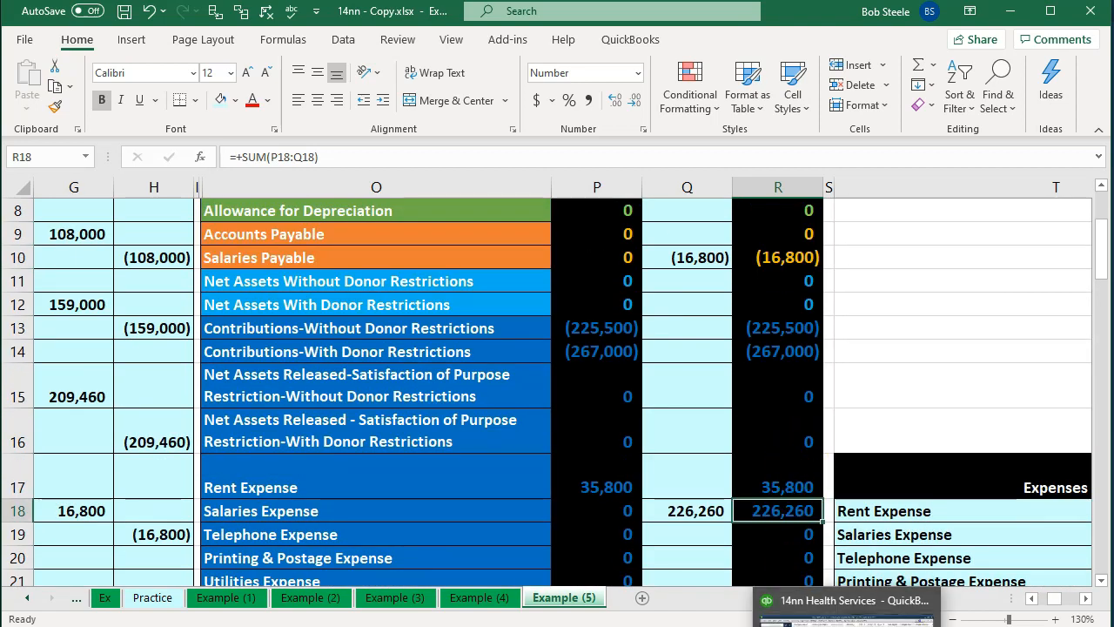
Step: Switch to QuickBooks and view the blank general journal entry form, closing it without making an entry
click(849, 619)
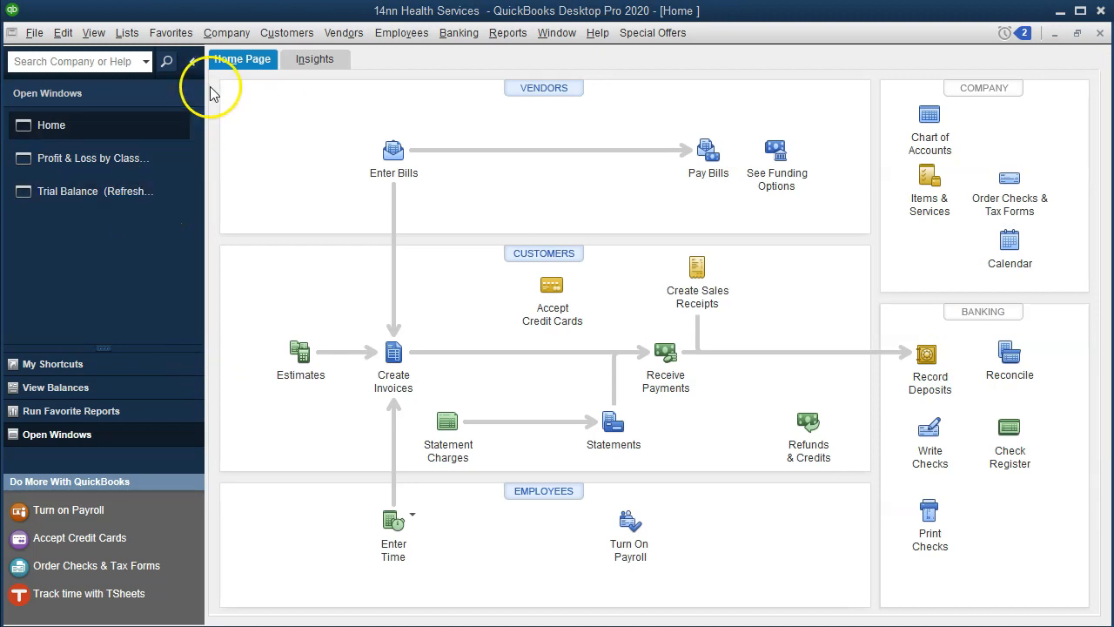
click(218, 35)
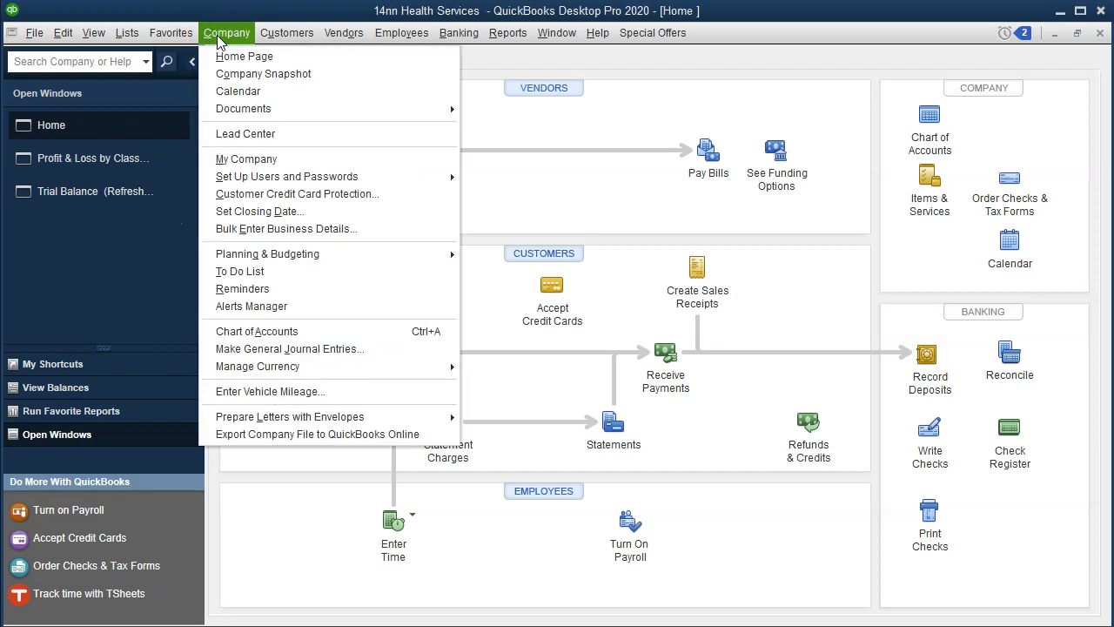
click(301, 349)
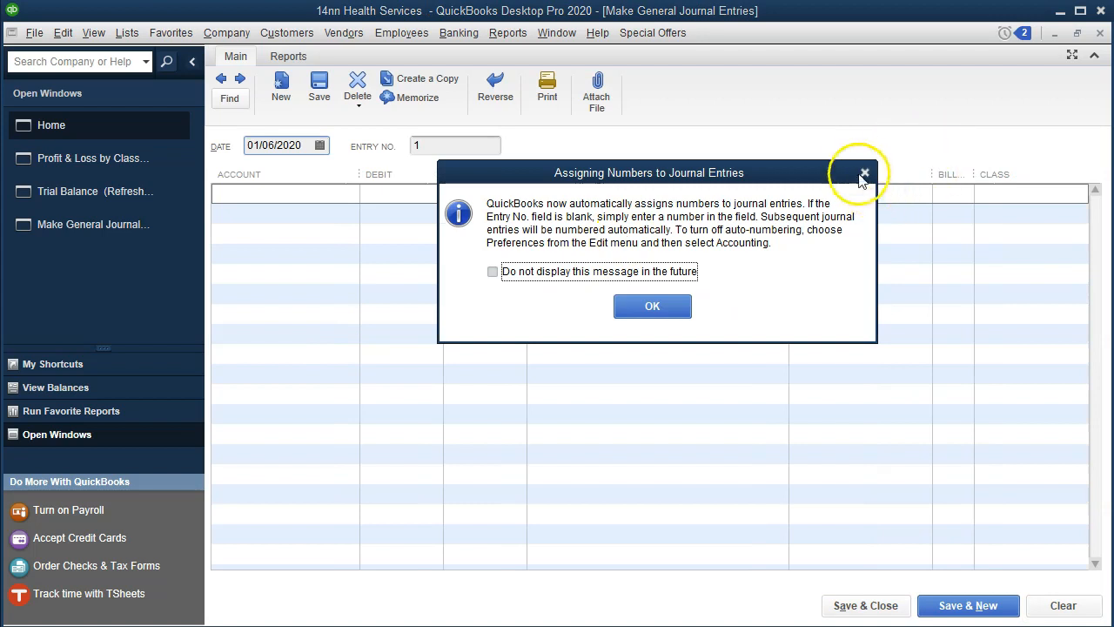
click(864, 173)
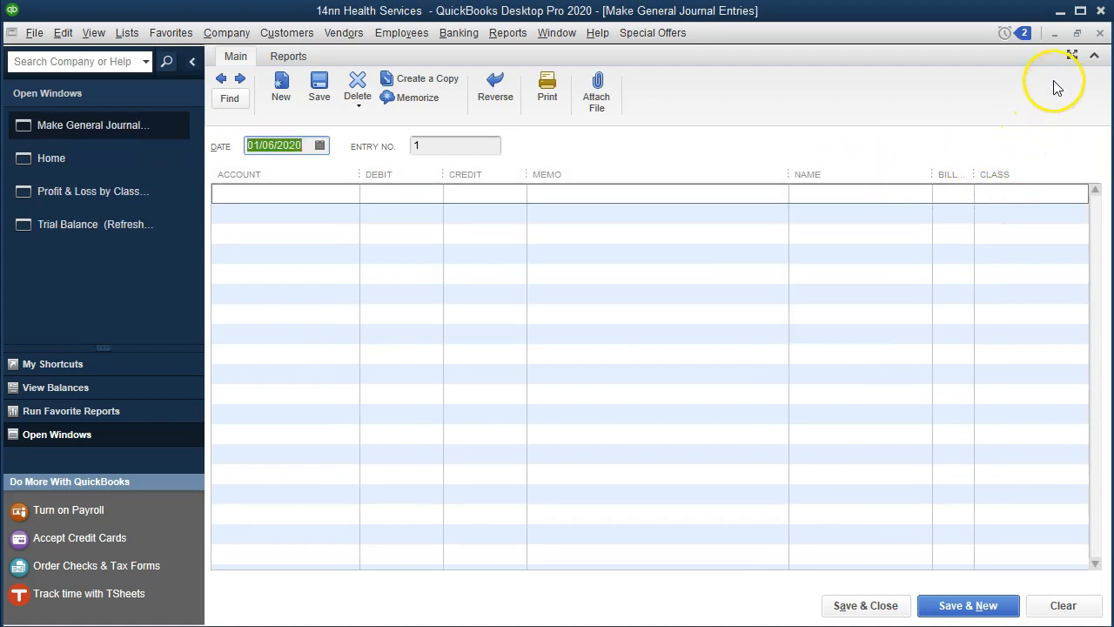
click(1101, 35)
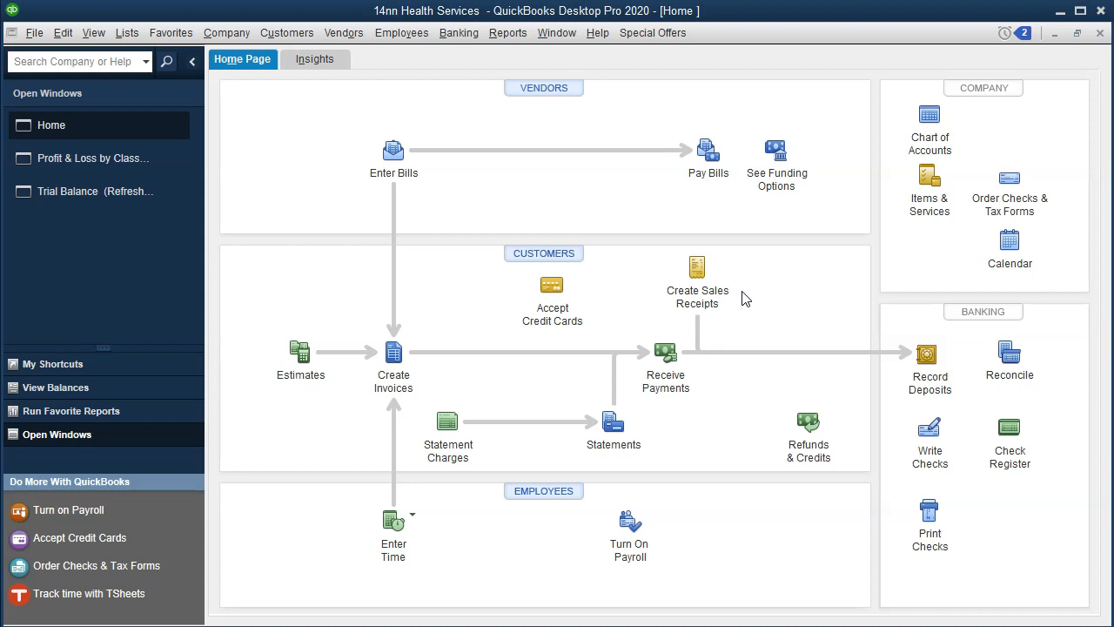
Step: Open the Clearing Account's check register and bring up a blank check form from its empty entry row
click(989, 450)
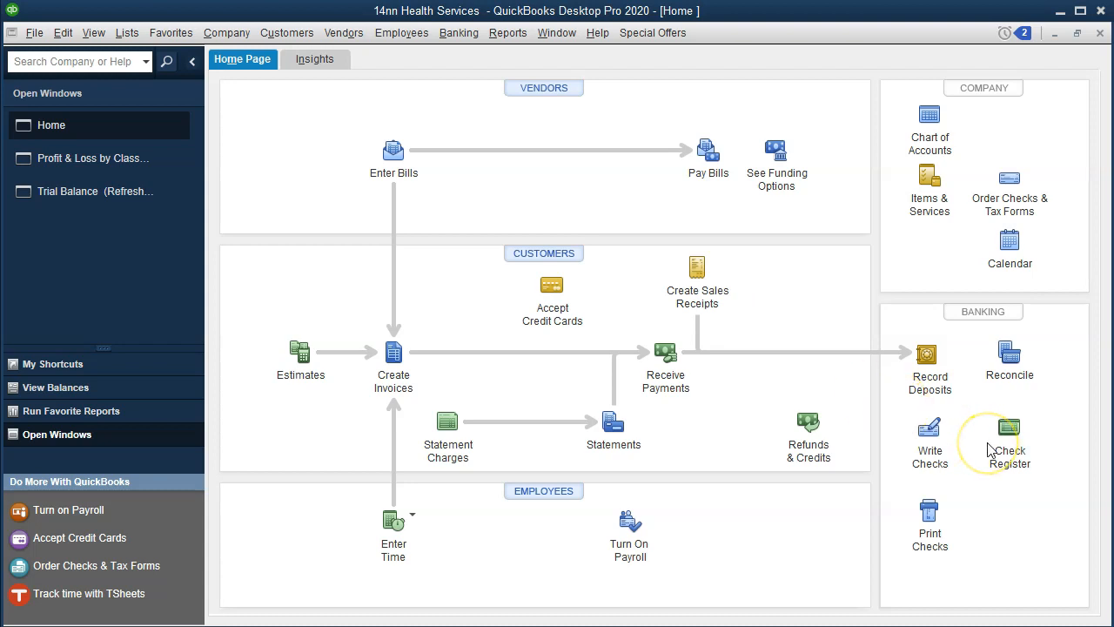
click(1010, 446)
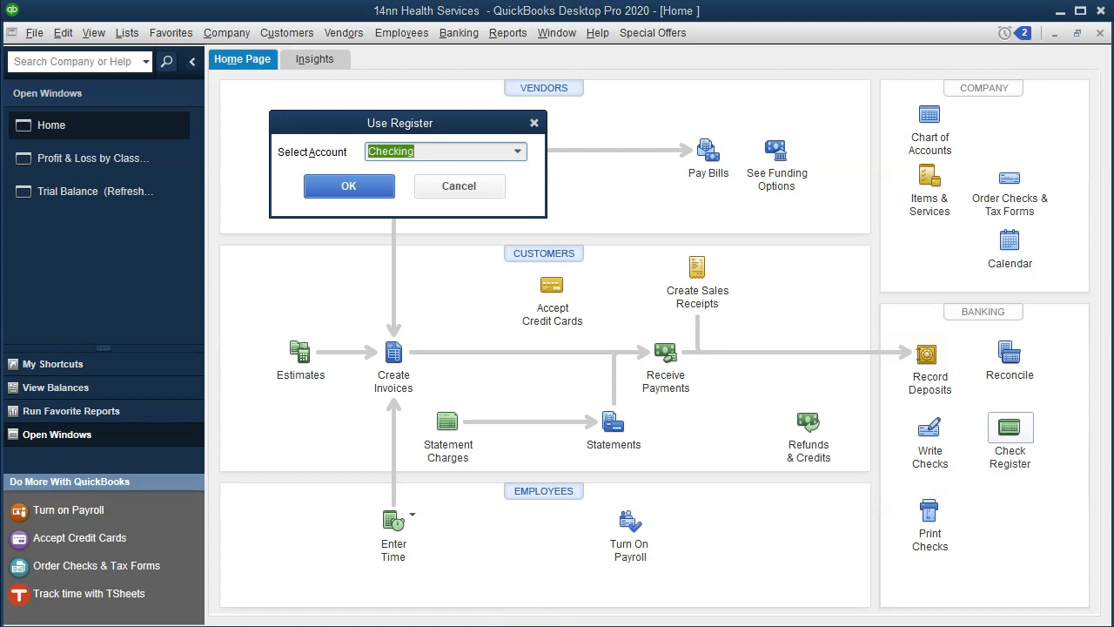
click(517, 151)
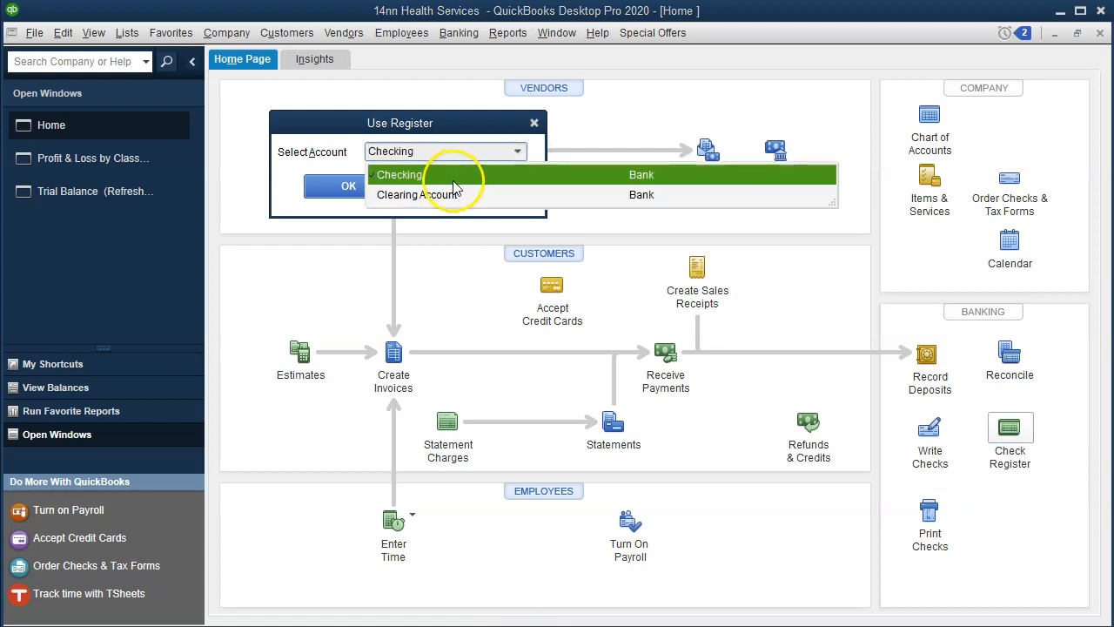
click(437, 198)
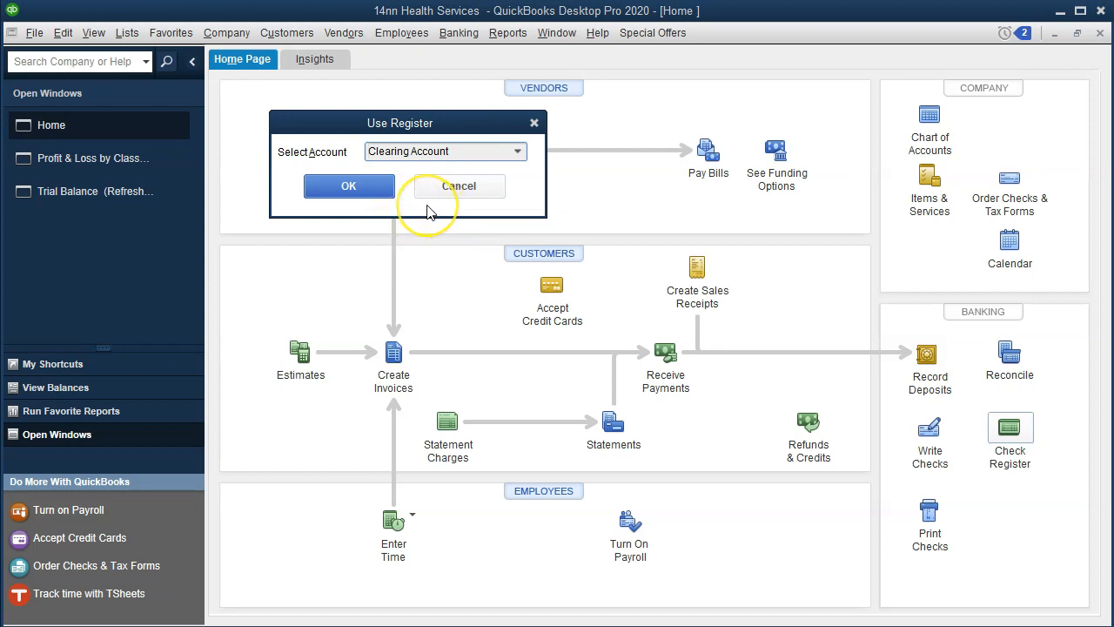
click(373, 192)
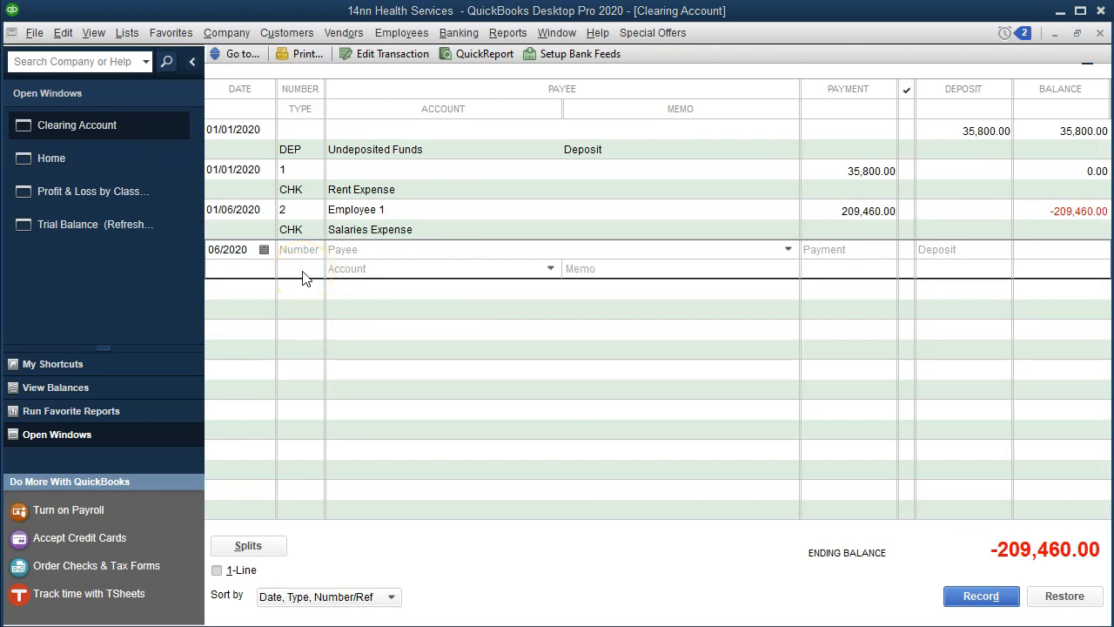
double_click(304, 275)
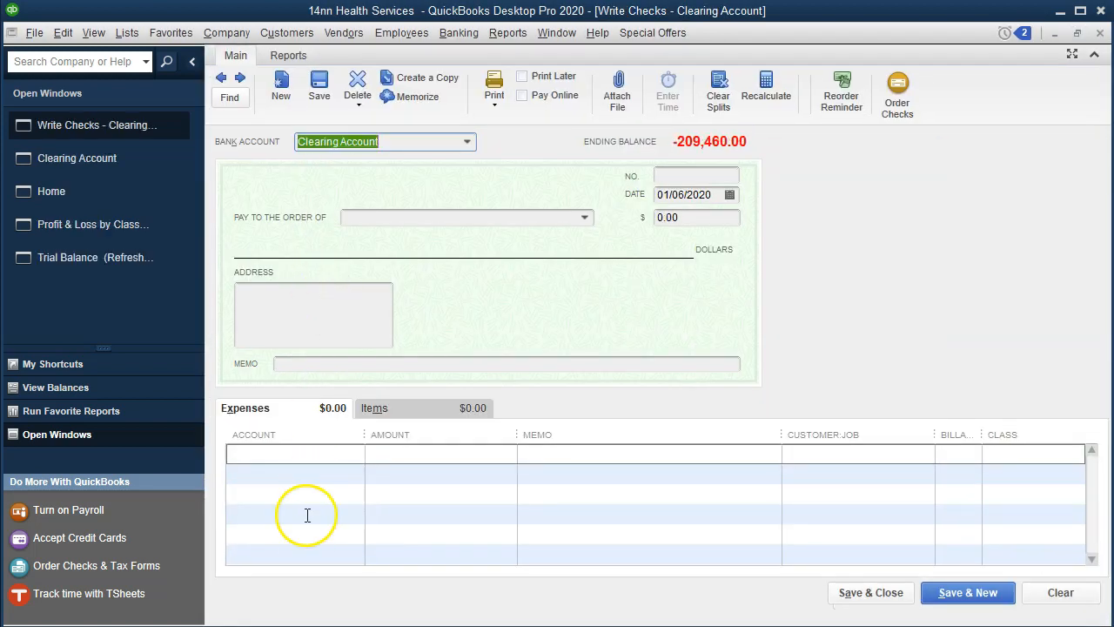
Step: Make the Clearing Account check payable to Employee 2, adding that payee as a new vendor
click(274, 318)
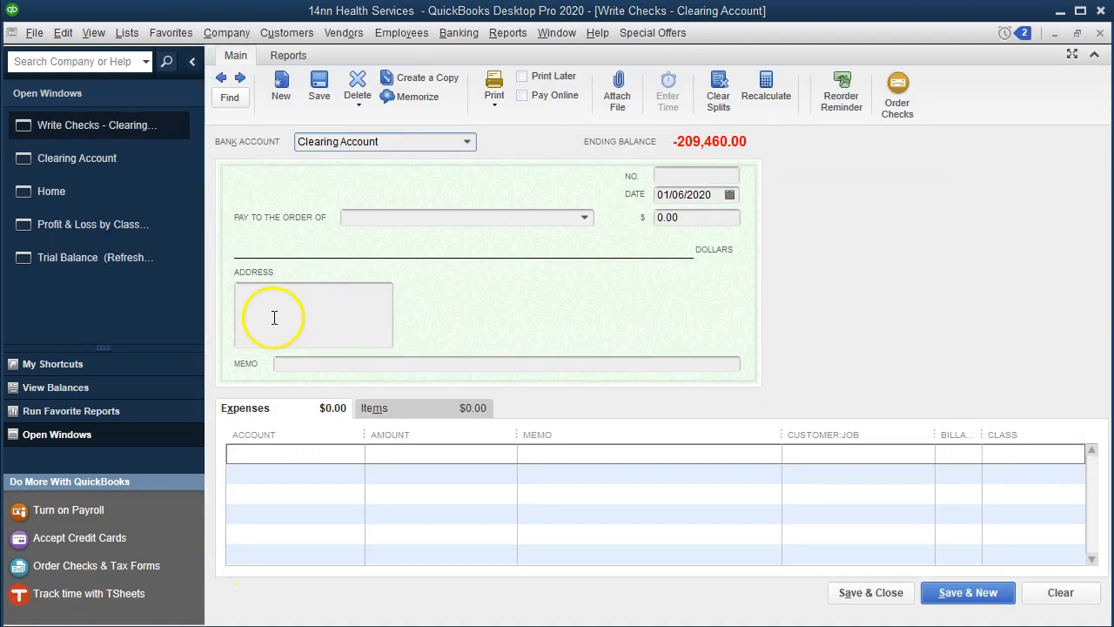
click(411, 219)
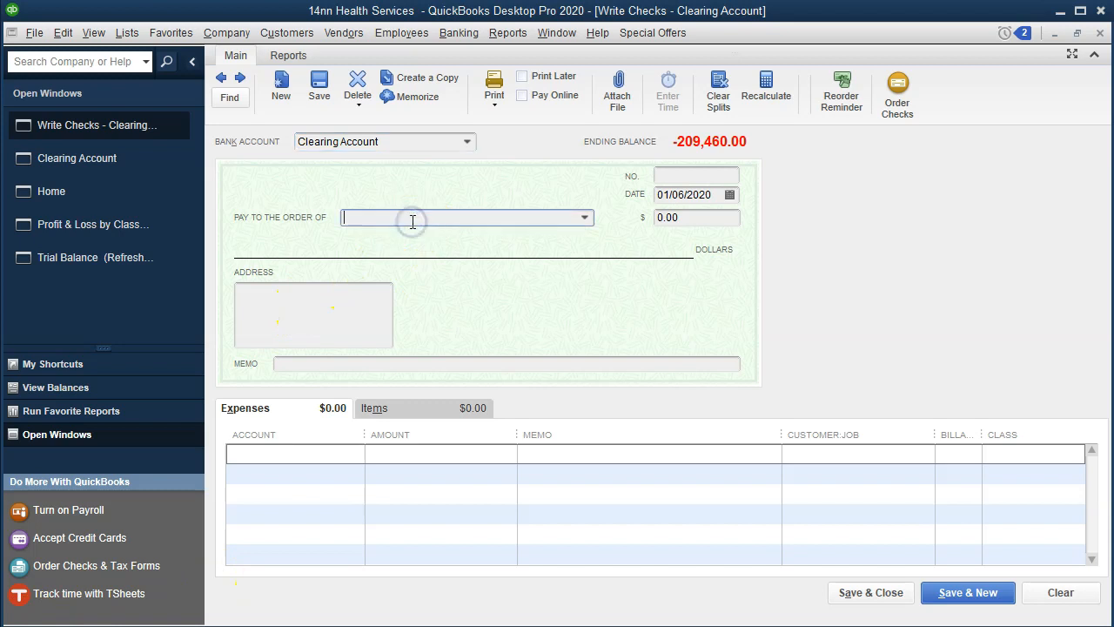
text(Employee )
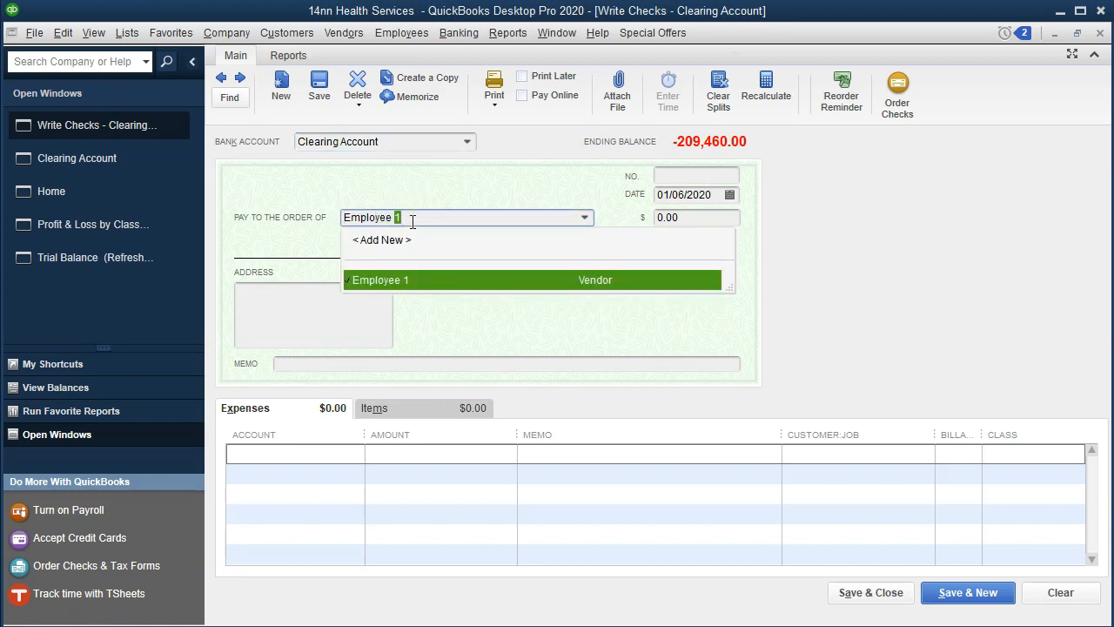
text(2)
key(Tab)
click(436, 206)
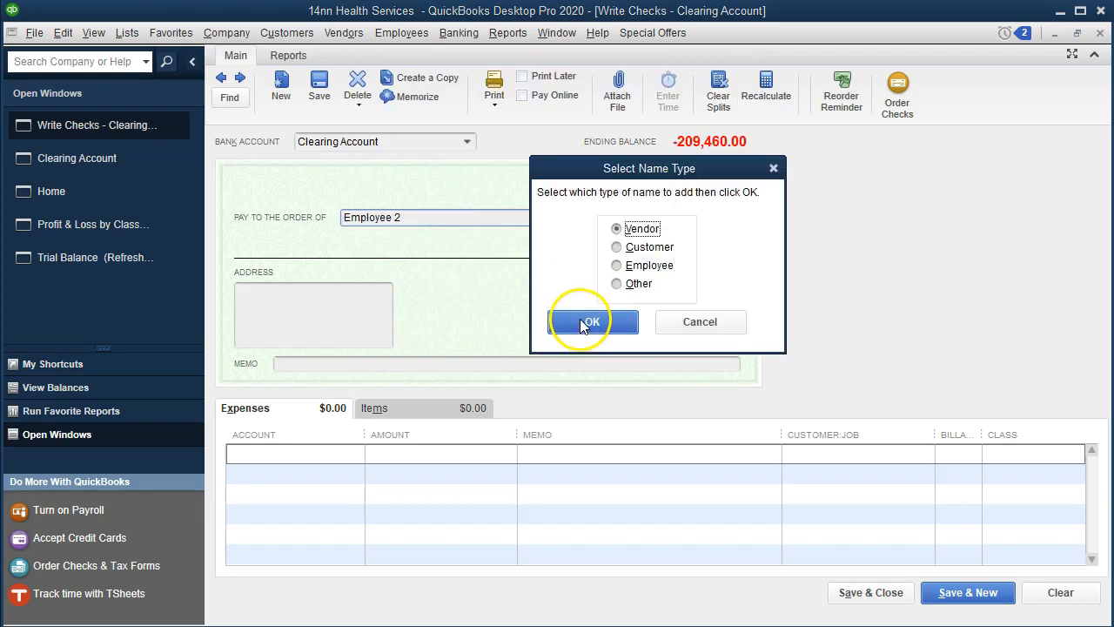
click(584, 323)
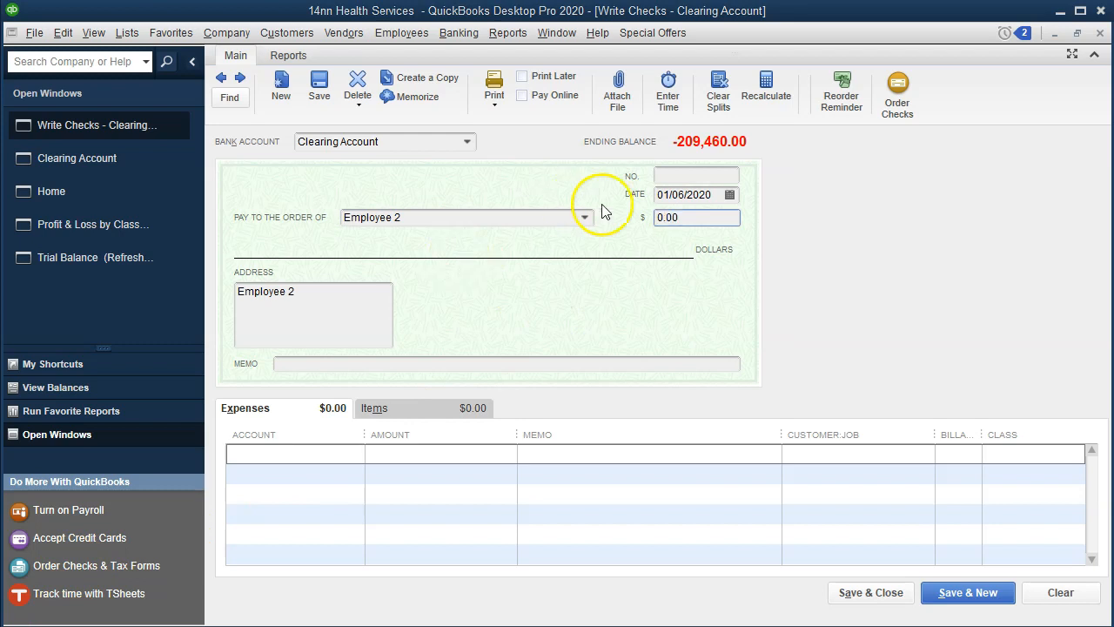
key(Tab)
key(Tab)
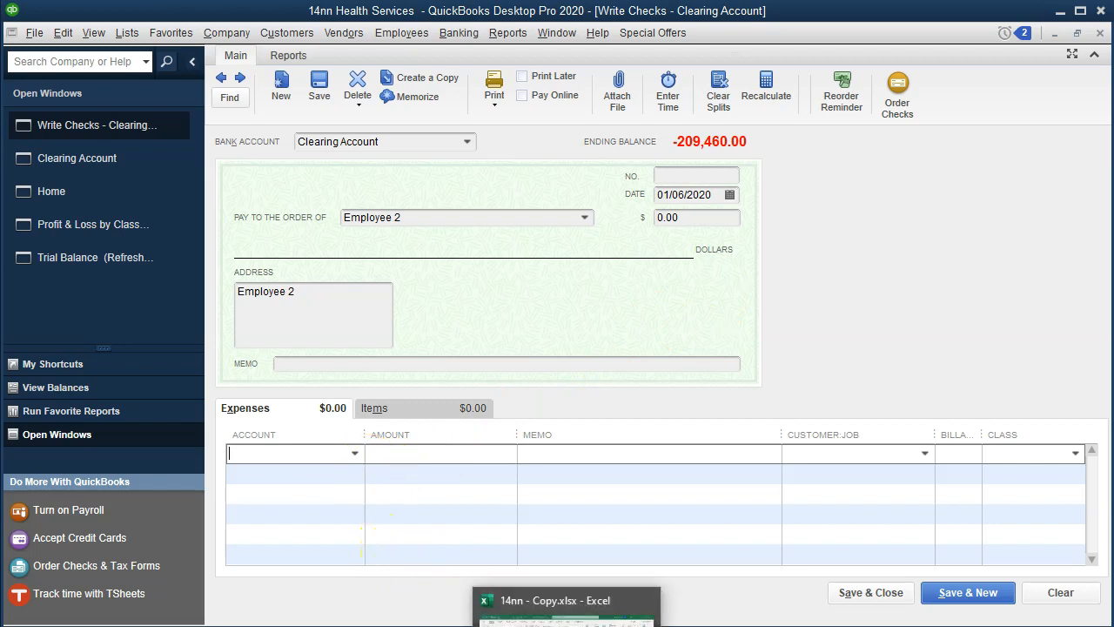
Step: Enter a Salaries Expense line for 16,800 on the check, looking up entry 3b's amount in the Excel worksheet
text(s Expense)
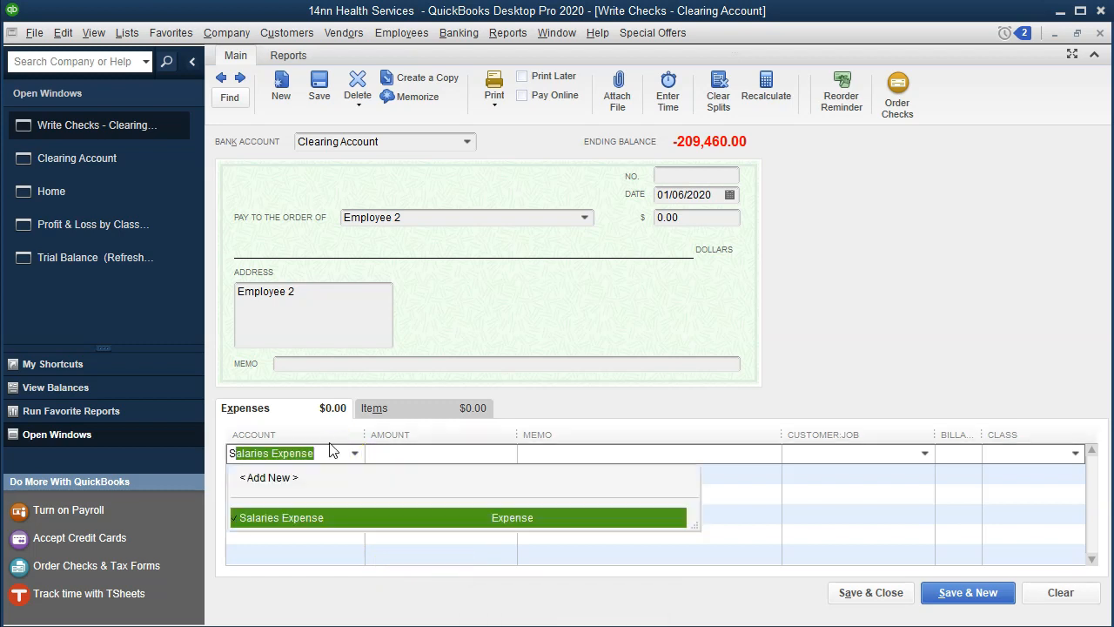
key(Tab)
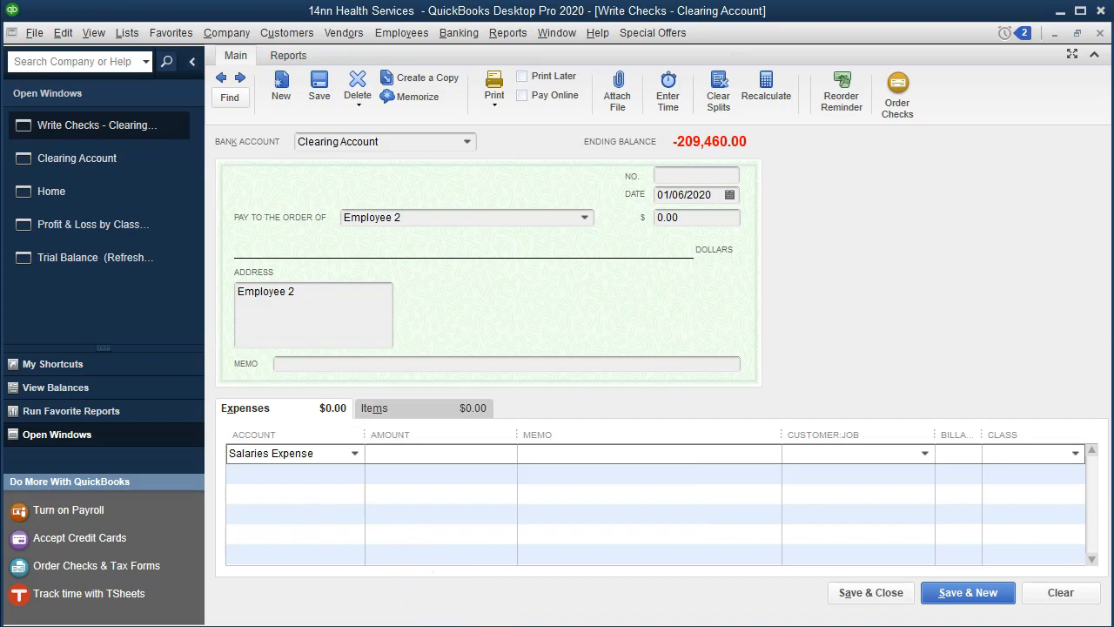
key(alt+Tab)
click(510, 393)
scroll(510, 393, down, 4)
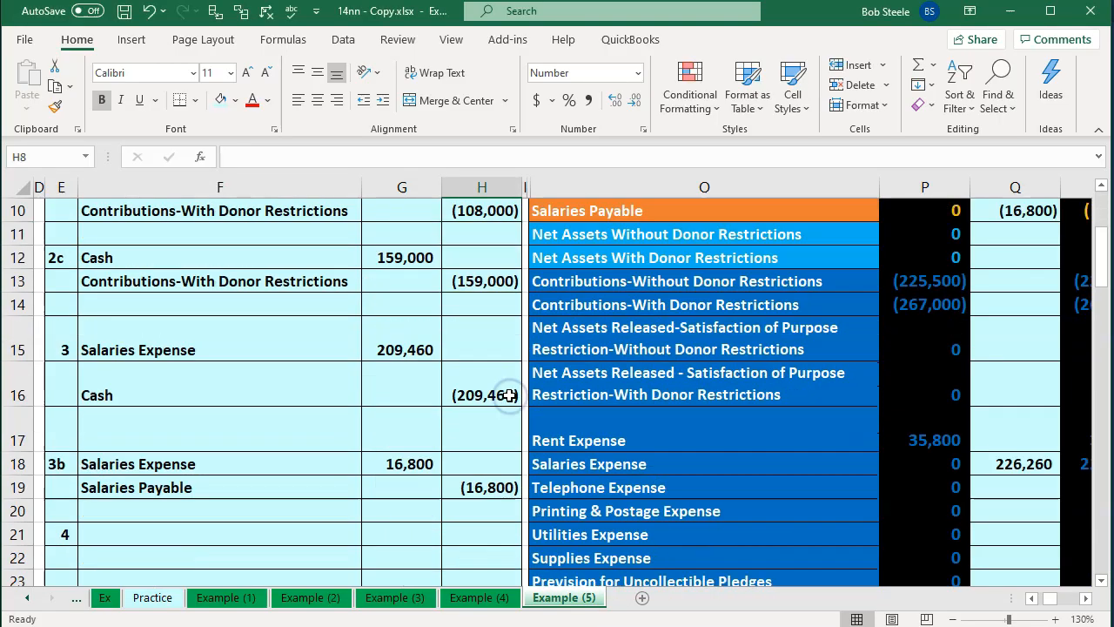
key(alt+Tab)
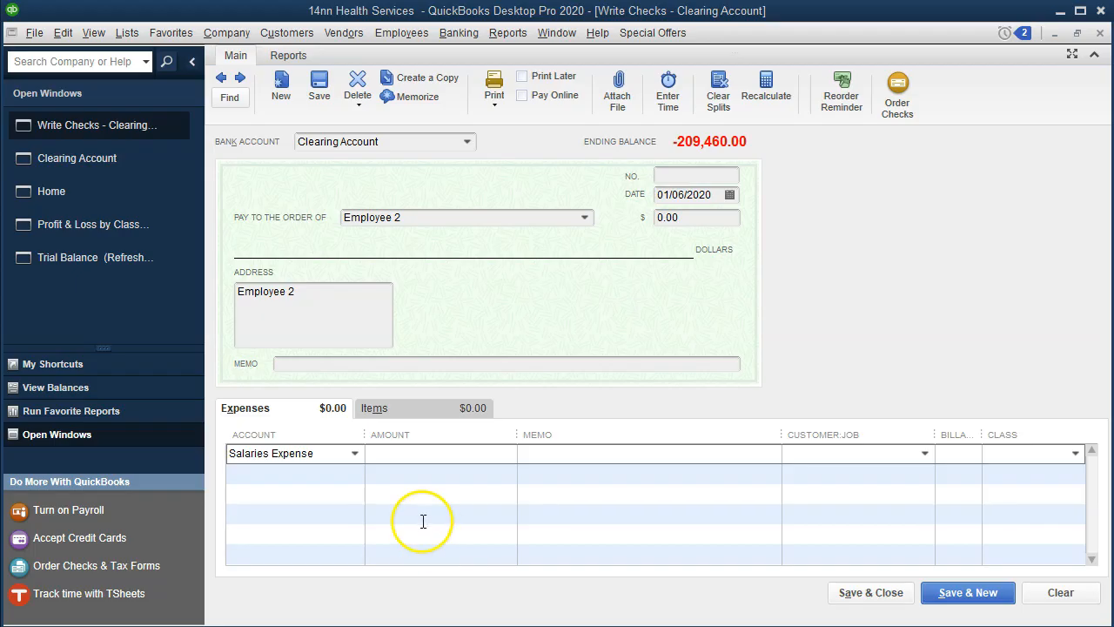
click(435, 459)
text(16800)
key(Tab)
key(Tab)
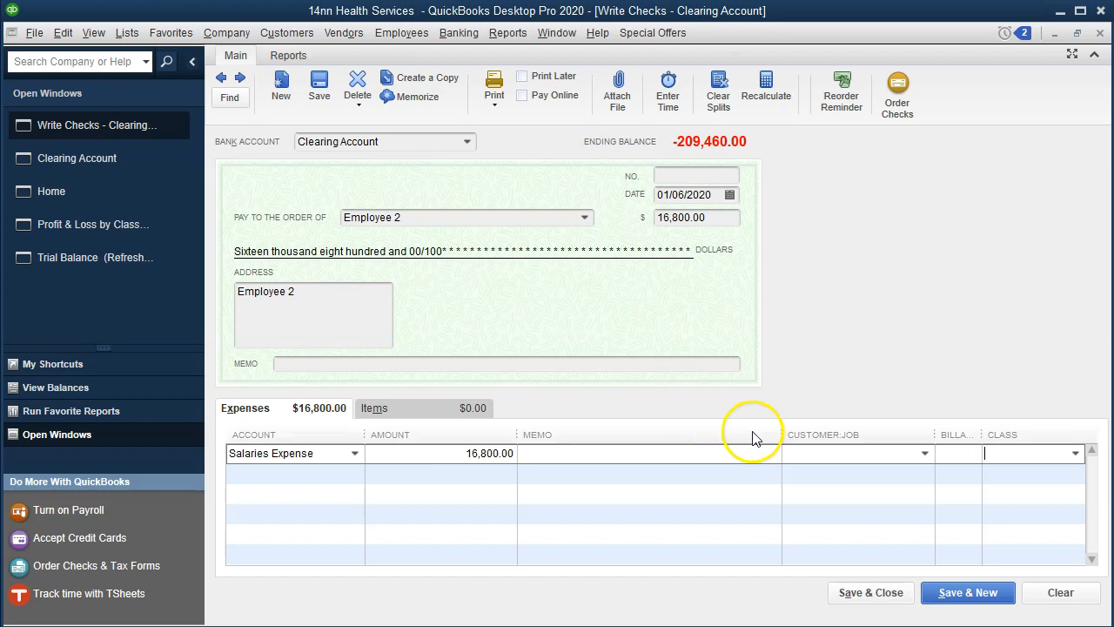
Step: Assign the Fundraising 20% class to the Salaries Expense line and set the check's total amount to 0
click(1076, 453)
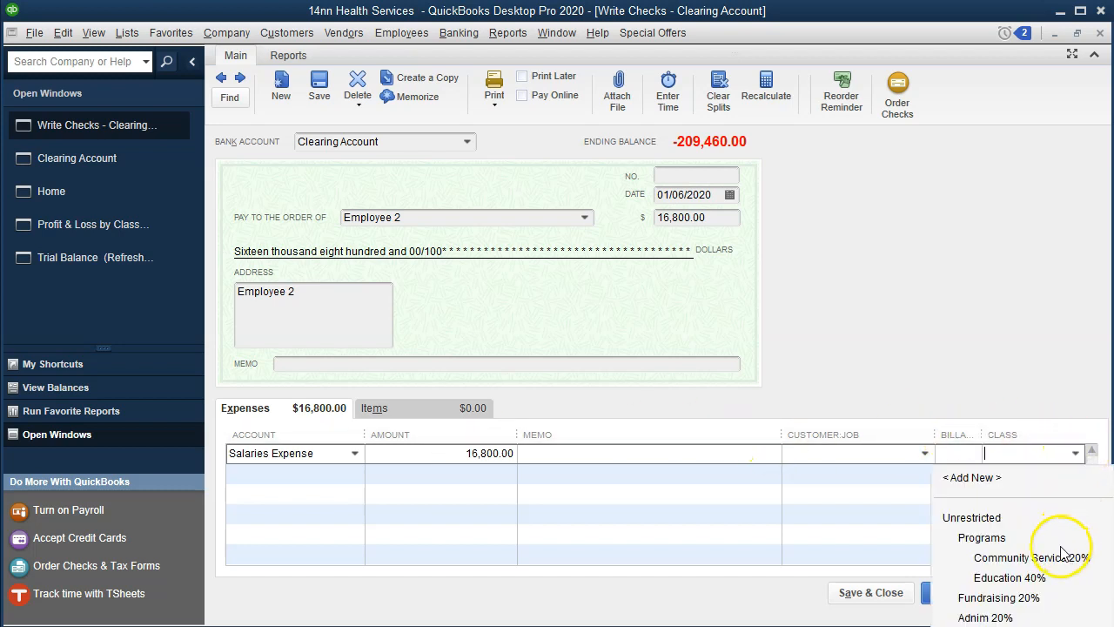
click(1020, 599)
key(Tab)
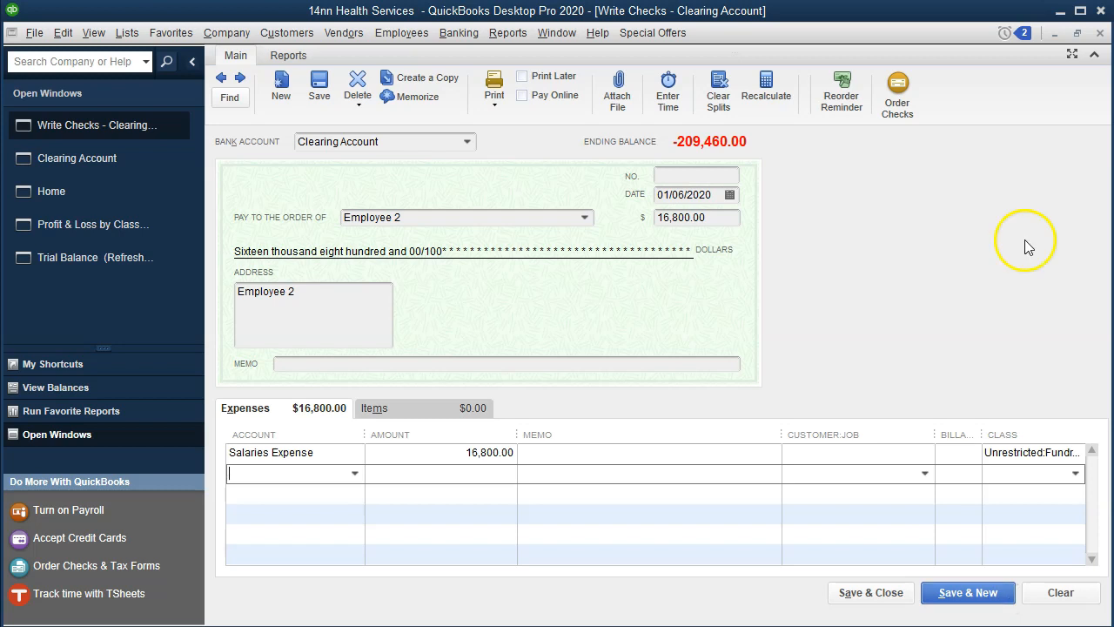
click(716, 219)
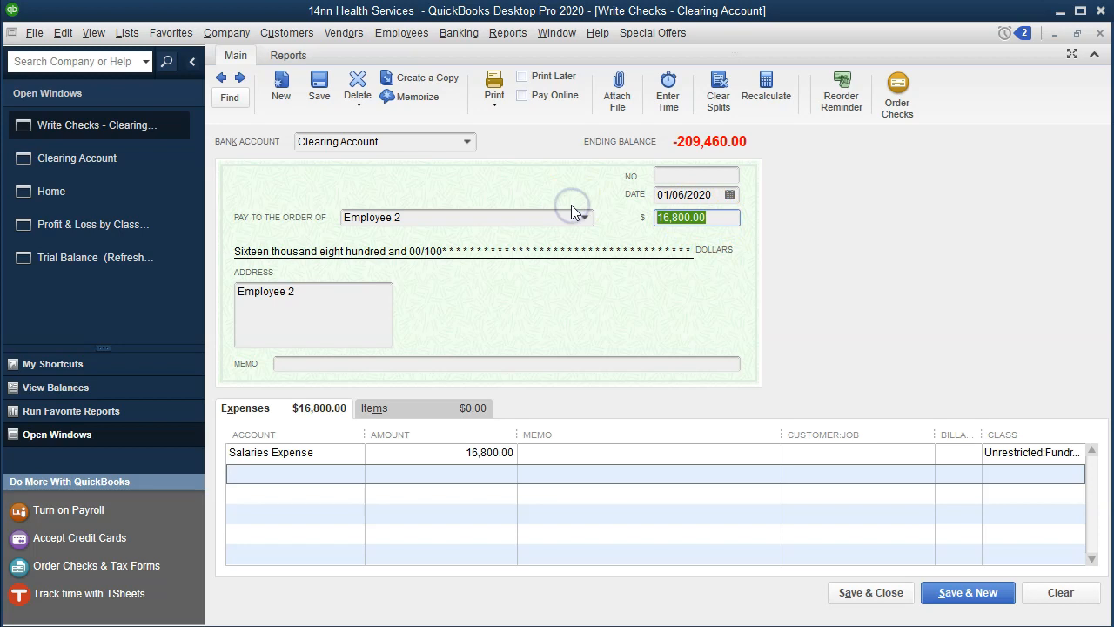
text(0)
Step: Copy the Salaries Payable account name from the Excel trial balance into the account of the check's second expense line
click(264, 473)
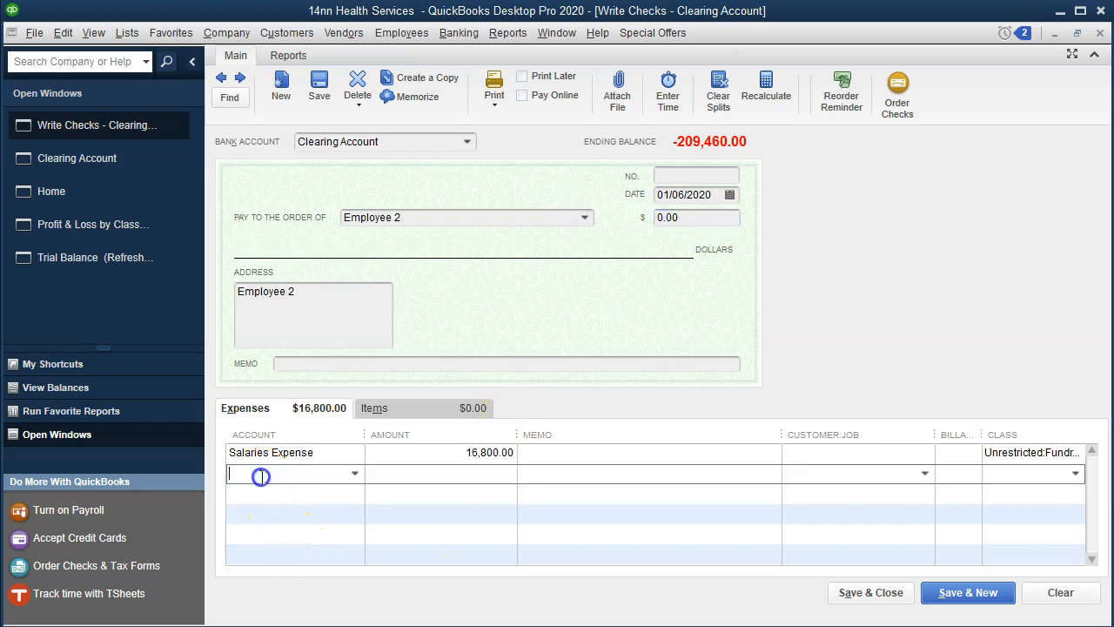
key(alt+Tab)
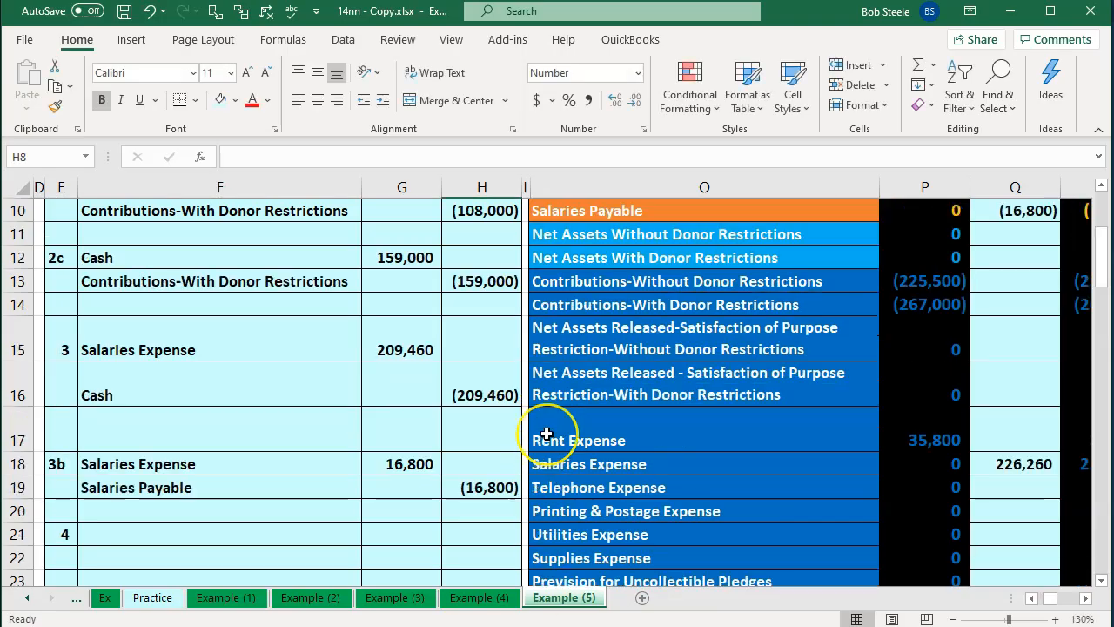
scroll(546, 433, up, 3)
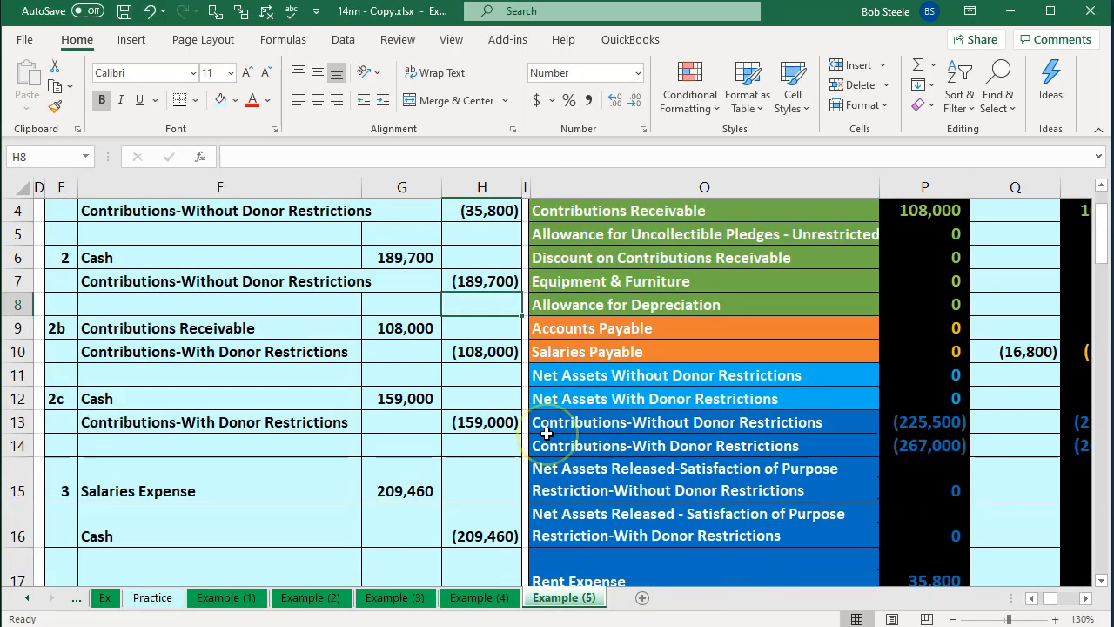
double_click(664, 348)
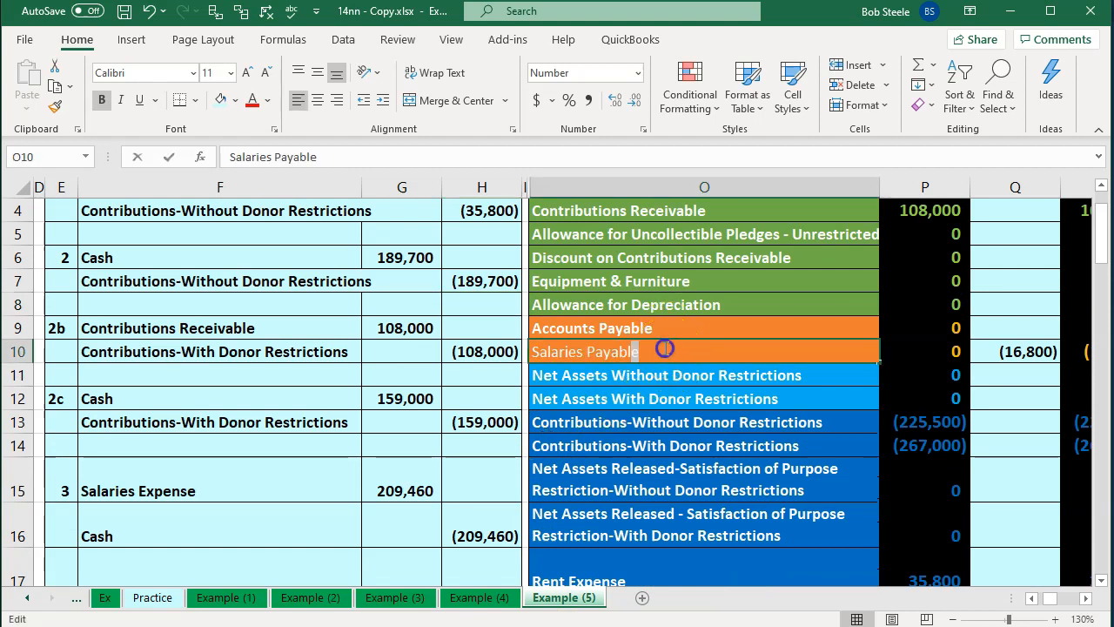
drag(664, 348, 467, 348)
key(ctrl+c)
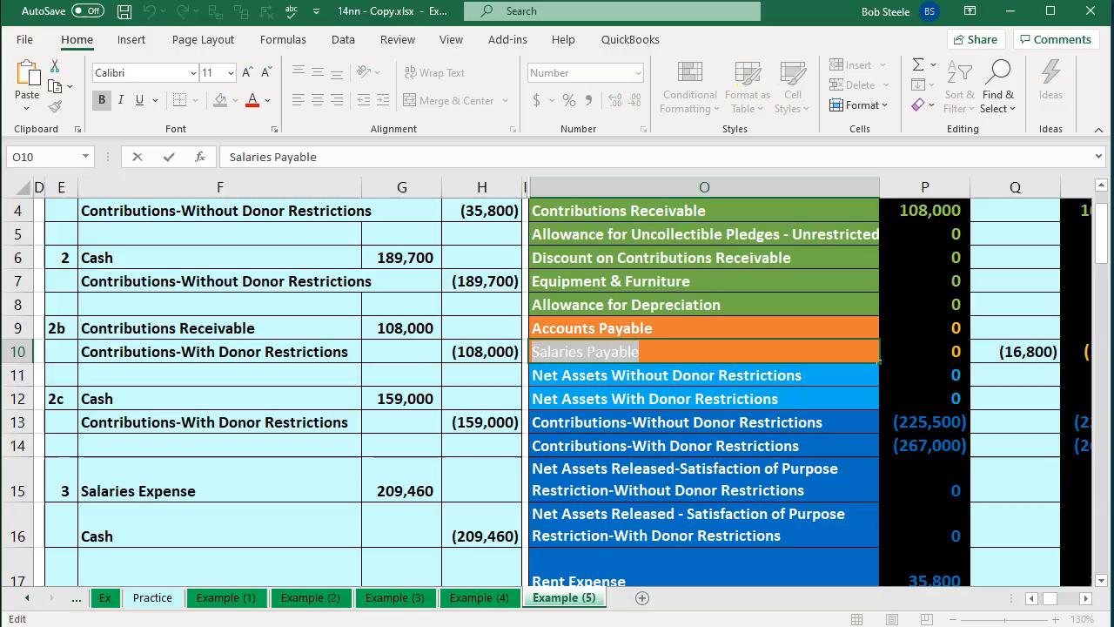
click(1009, 11)
click(335, 475)
key(ctrl+v)
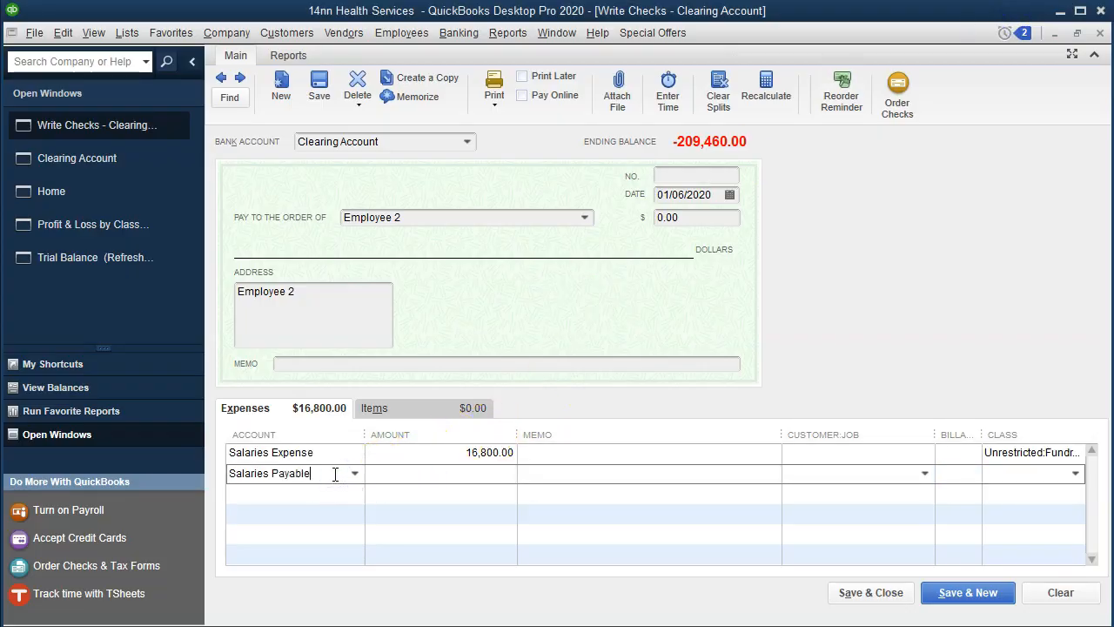
Step: Create Salaries Payable as a new account of type Other Current Liability
key(Tab)
click(532, 140)
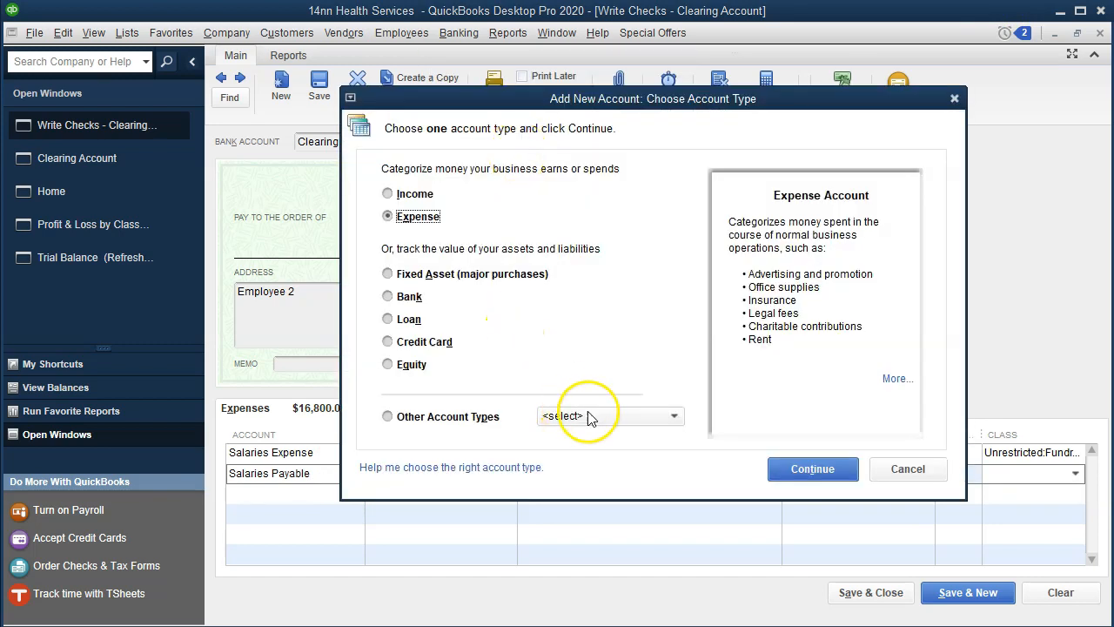
click(614, 417)
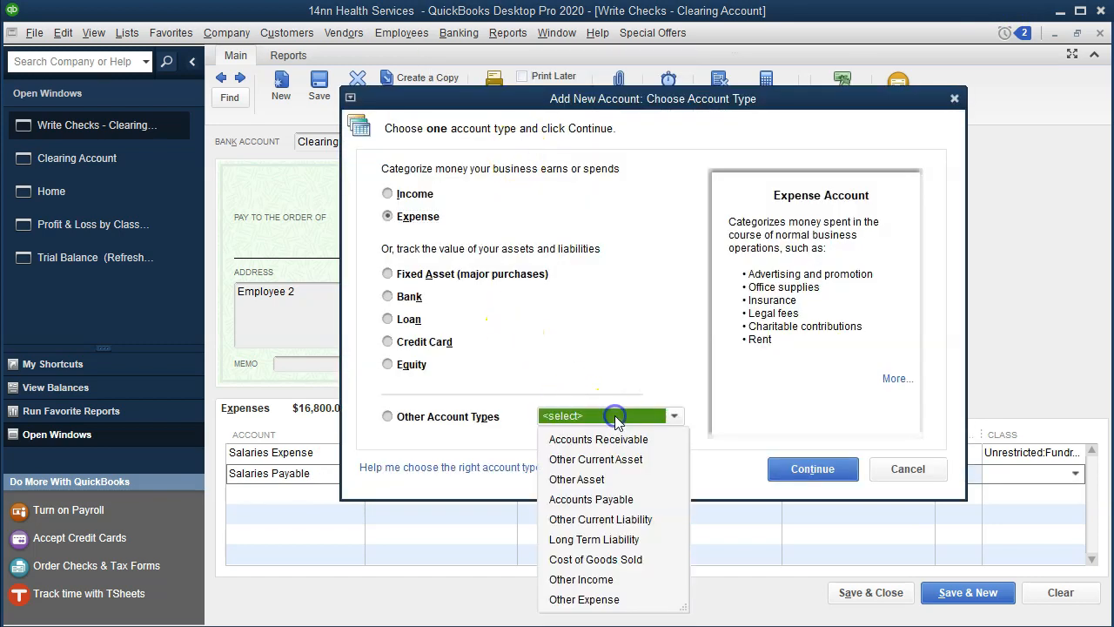
click(627, 519)
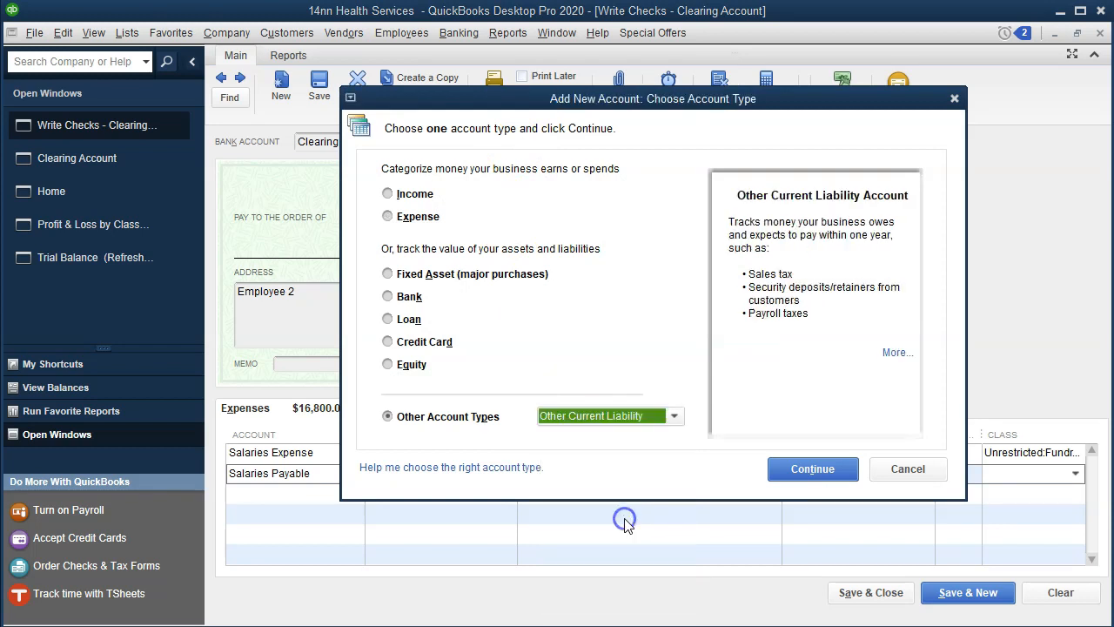
click(786, 475)
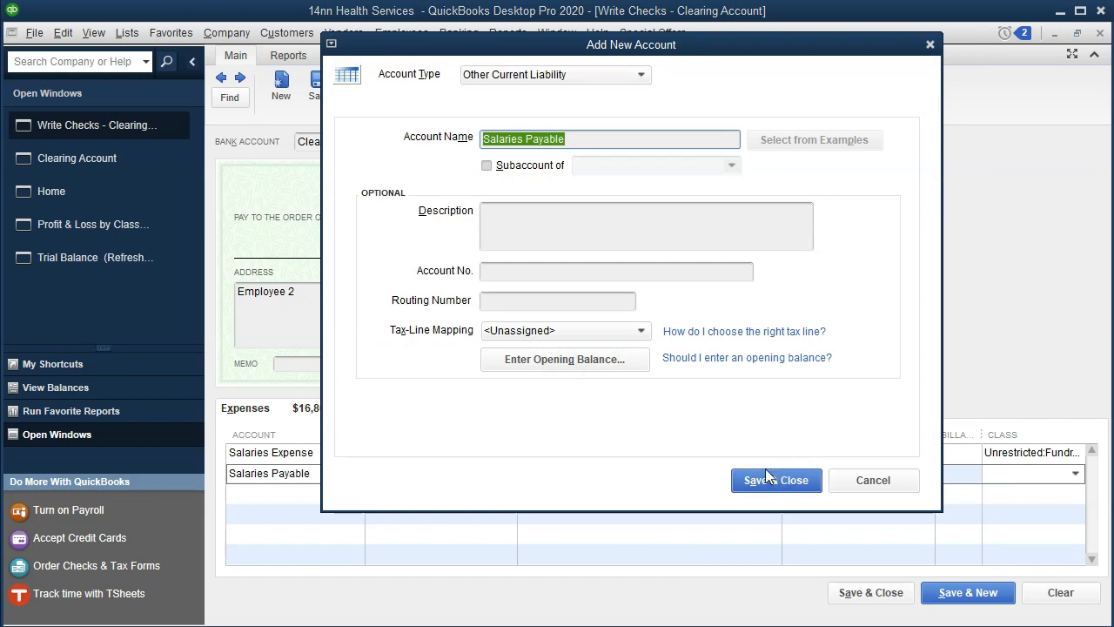
click(754, 464)
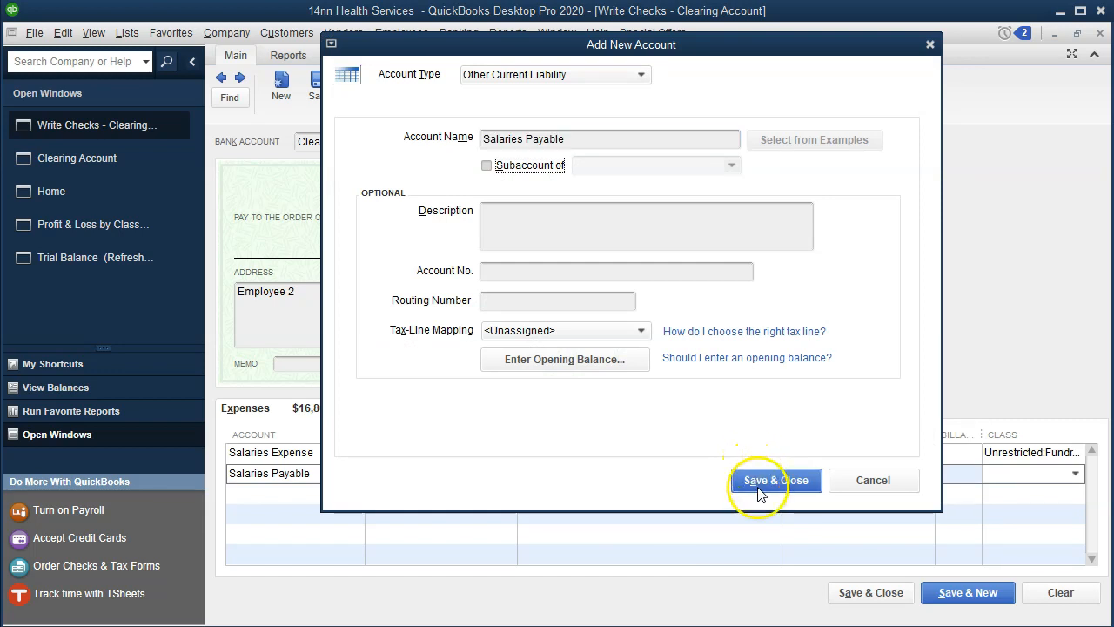
click(761, 490)
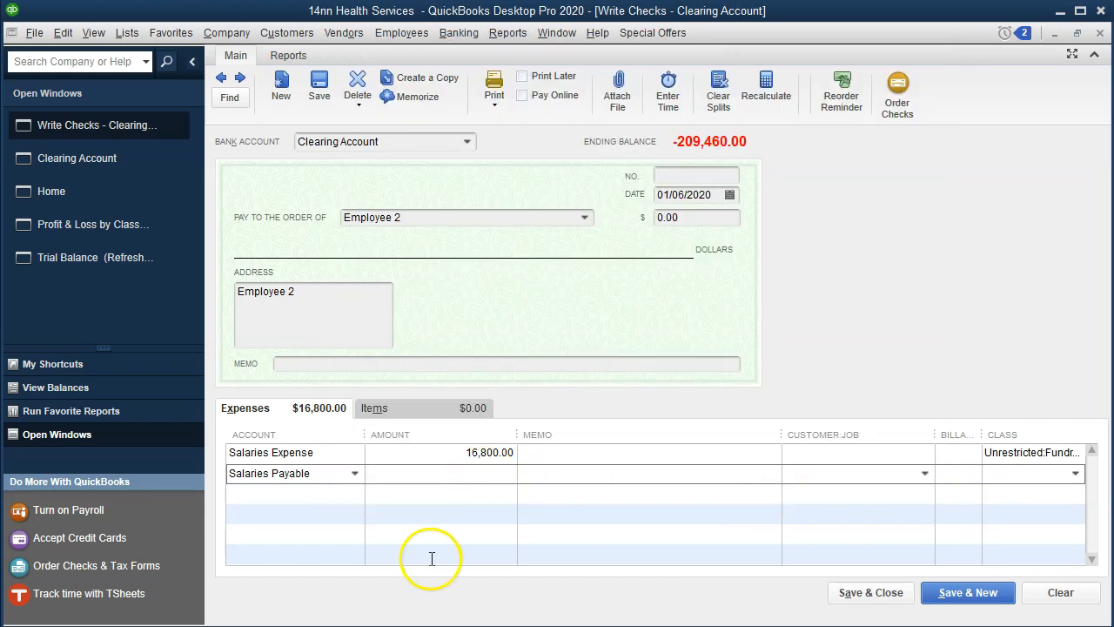
Step: Set the Salaries Payable line to -16,800 with the Fundraising 20% class and save the check, accepting its future date
text(-16,80)
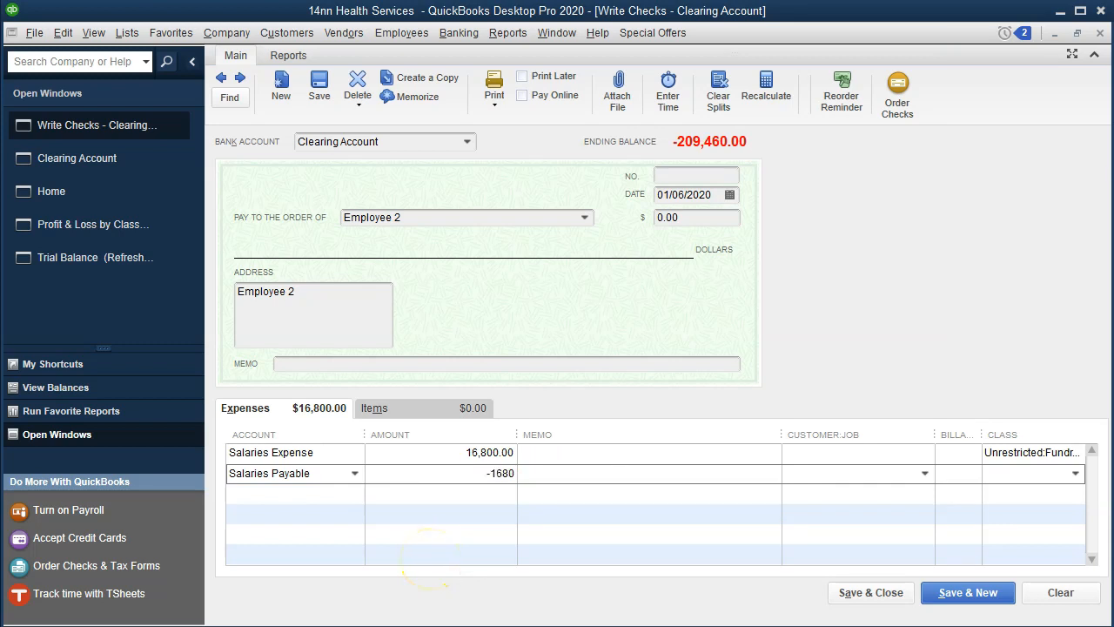
text(0)
key(Tab)
text(F)
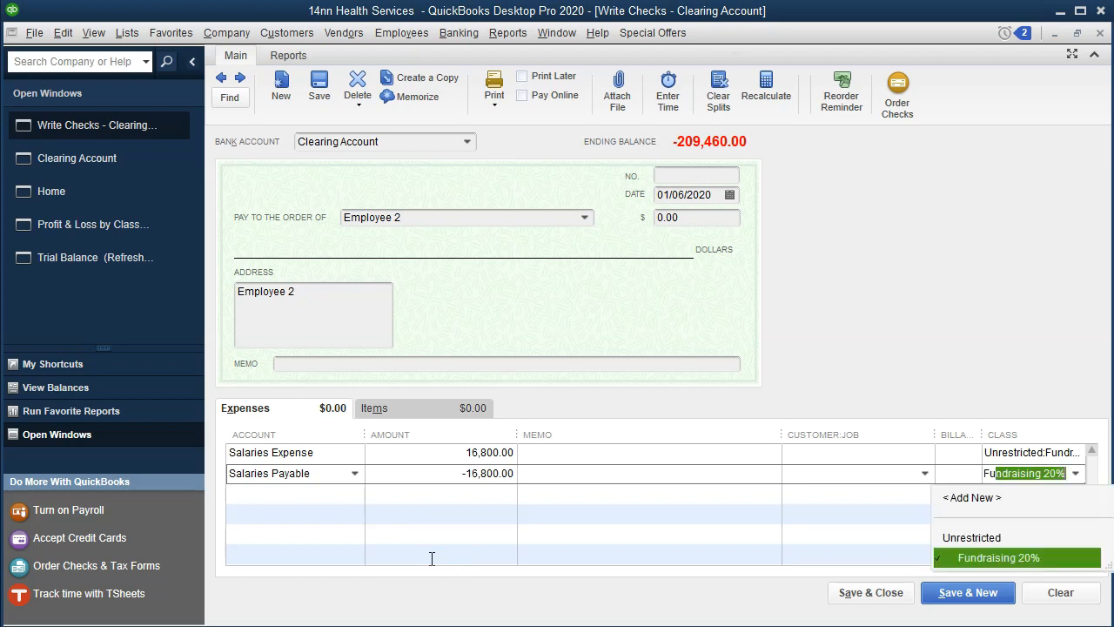
key(Tab)
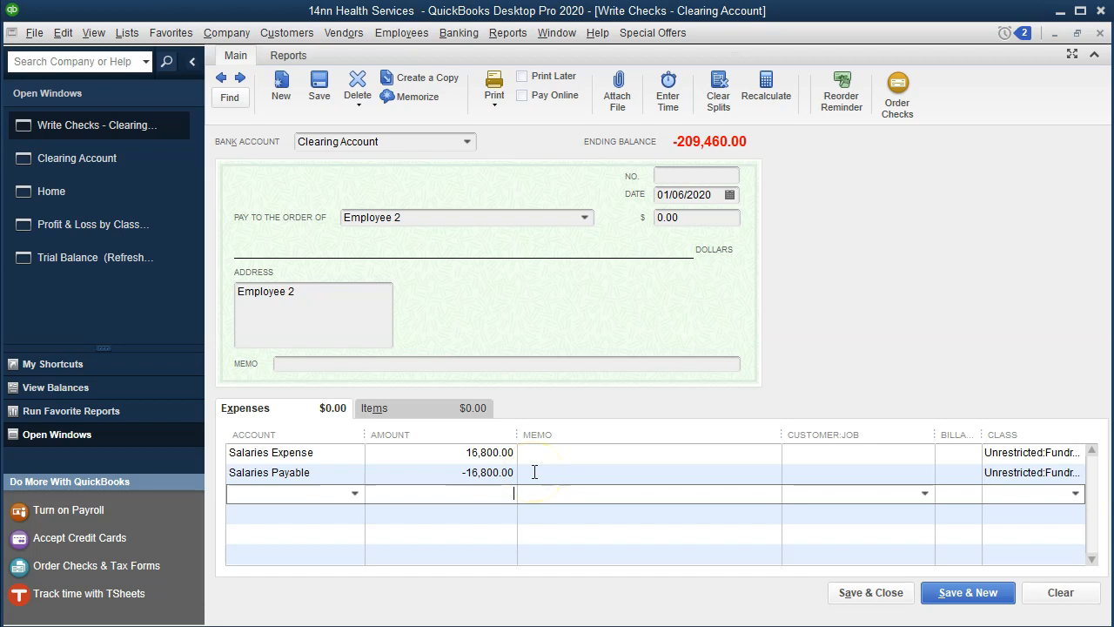
click(833, 599)
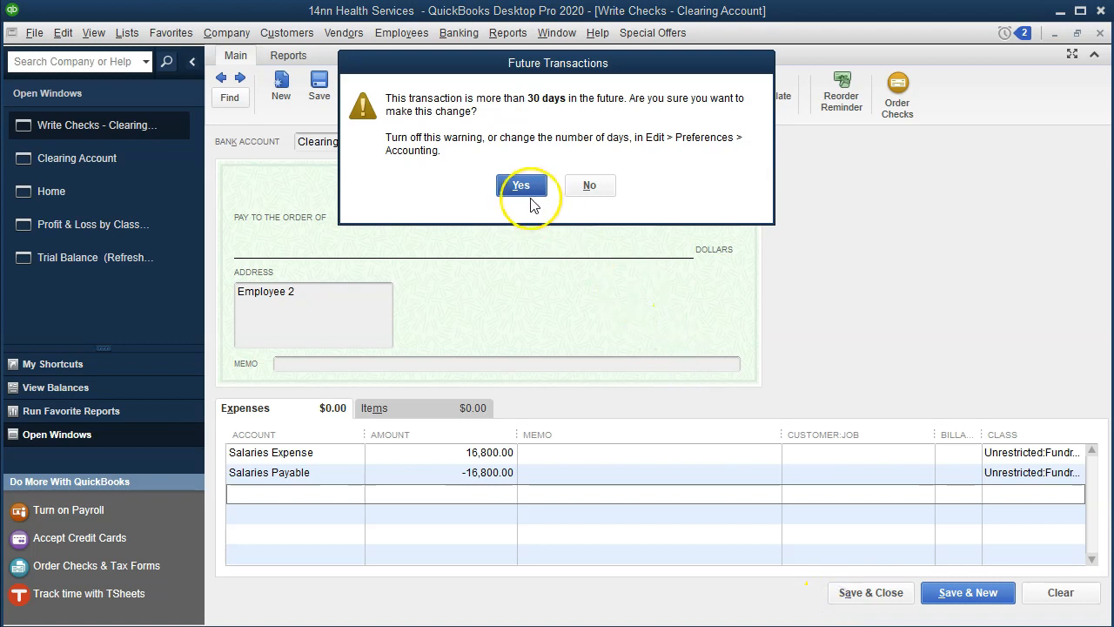
click(526, 193)
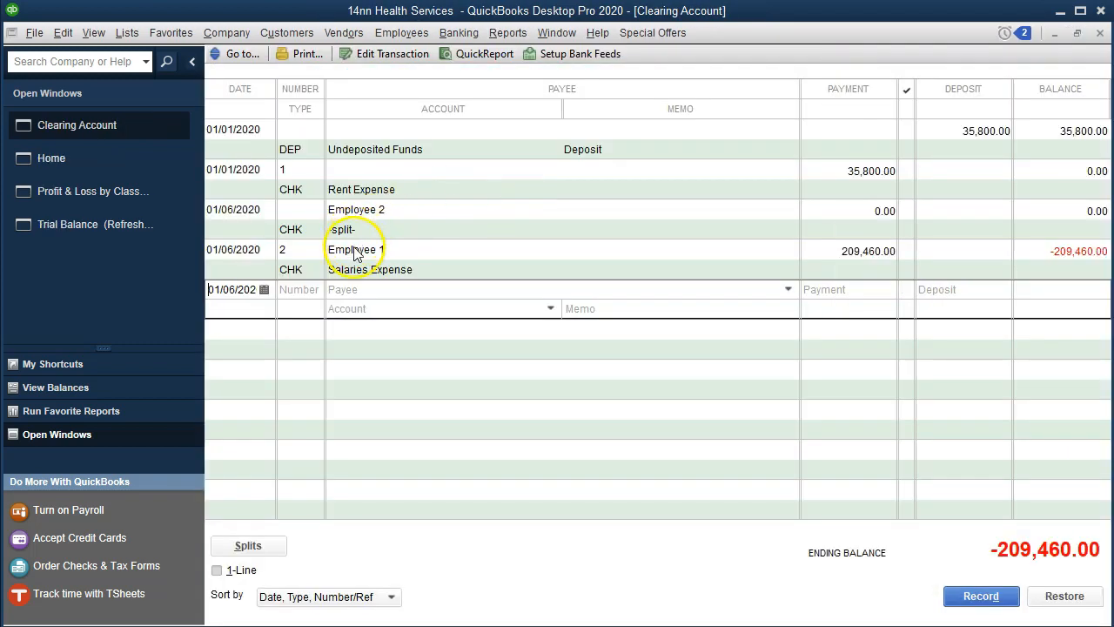
Step: Compare the Salaries Expense balance in the QuickBooks trial balance with the Salaries Expense row of the Excel trial balance
click(136, 225)
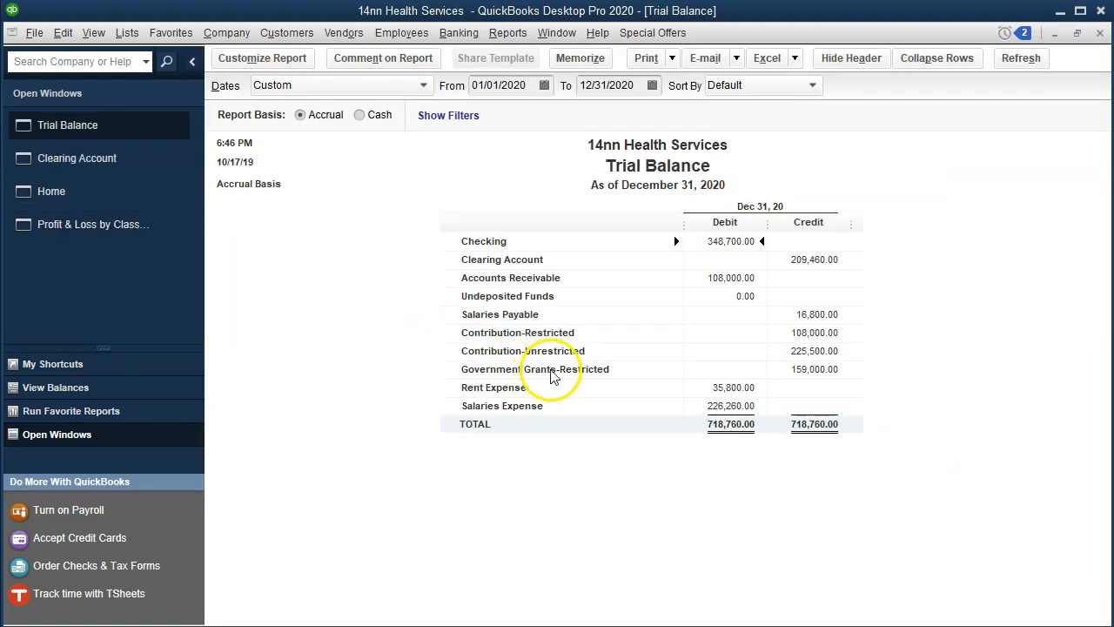
click(731, 404)
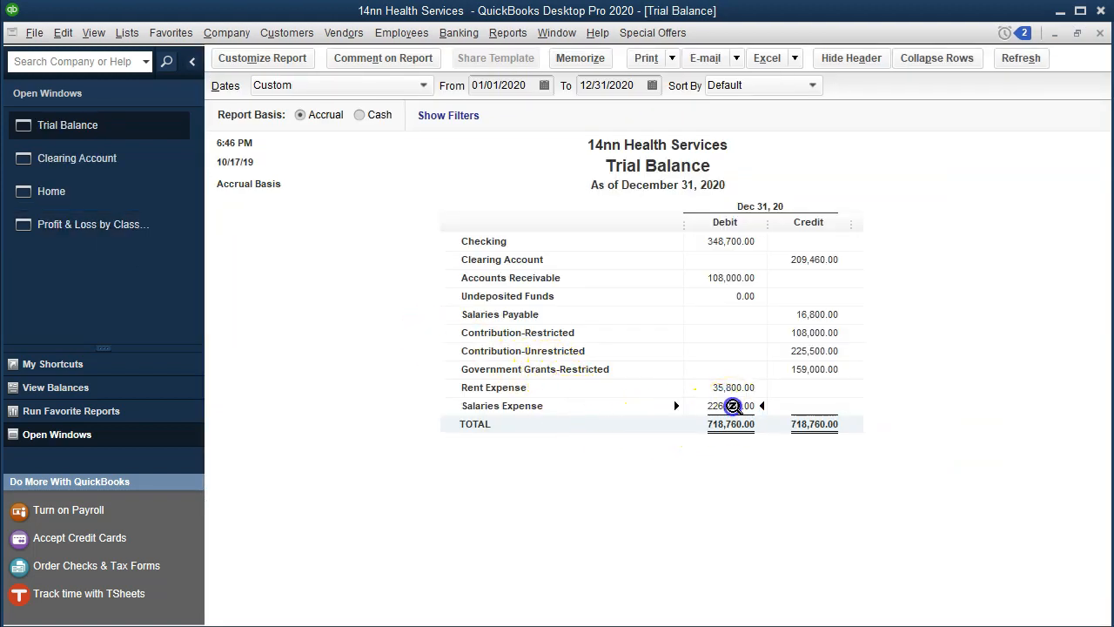
key(alt+Tab)
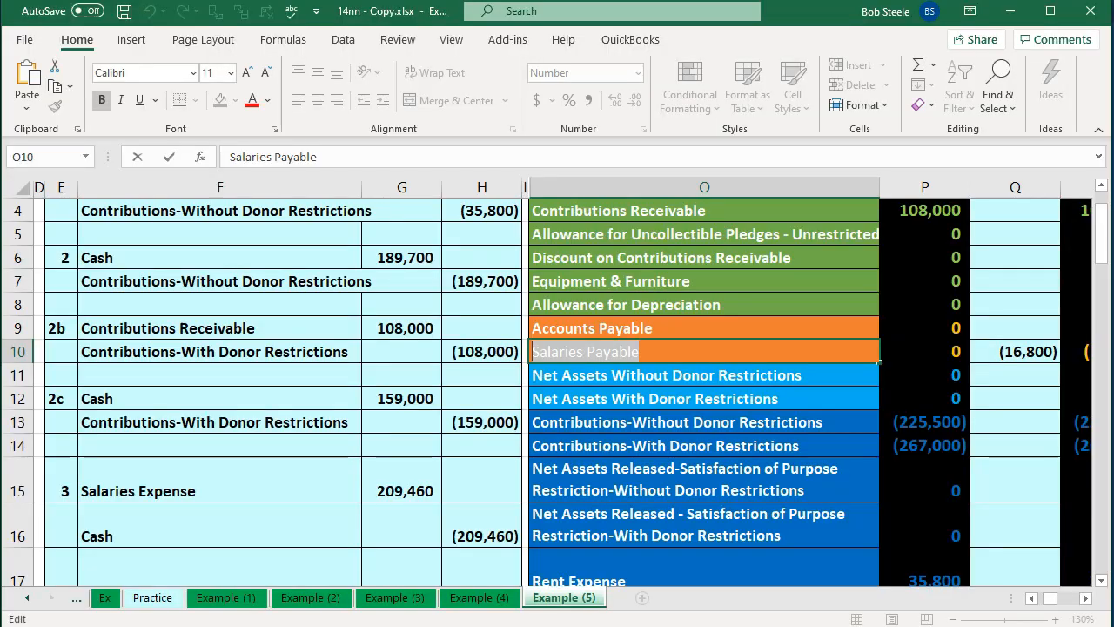
click(792, 496)
key(Right)
key(Right)
key(Right)
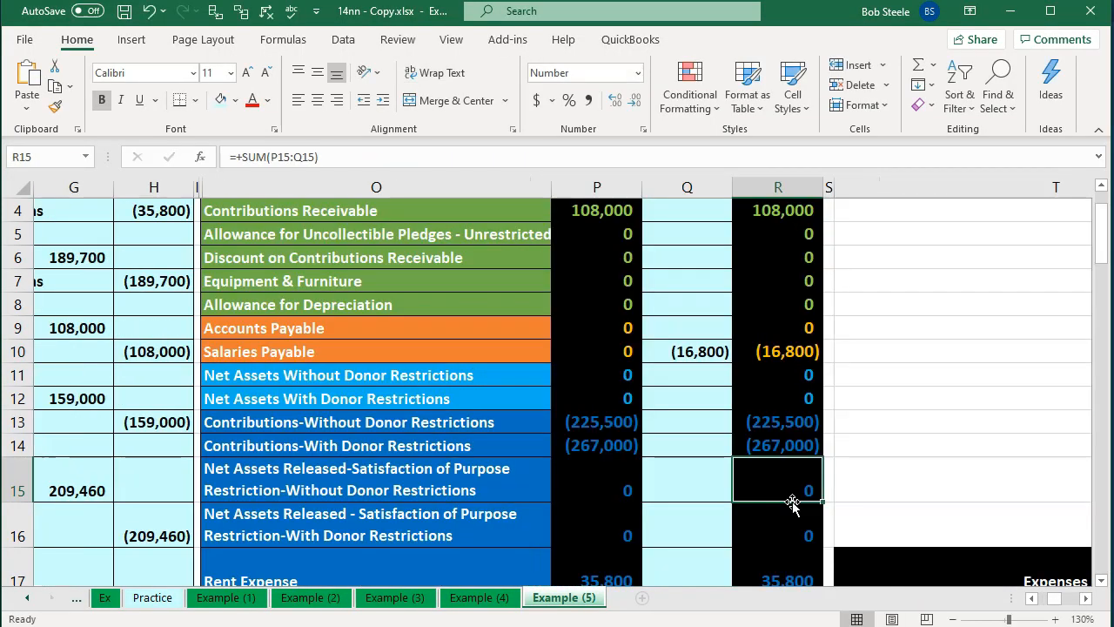
scroll(792, 503, down, 2)
click(786, 470)
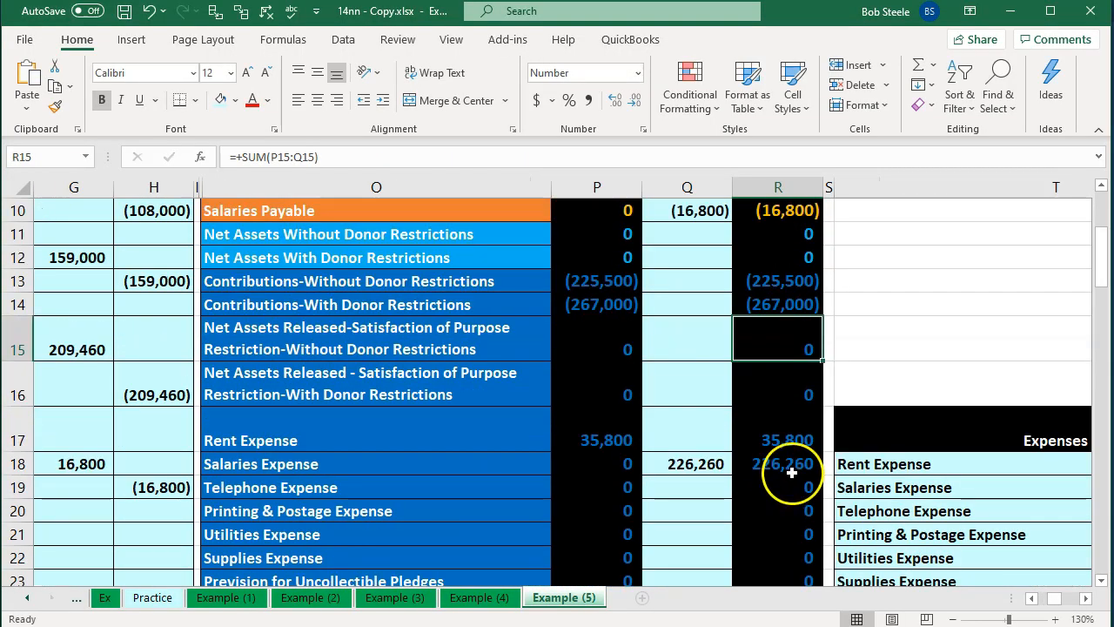
Step: Switch to QuickBooks, check the Salaries Payable balance in the trial balance, and open the Profit & Loss by Class report
key(alt+Tab)
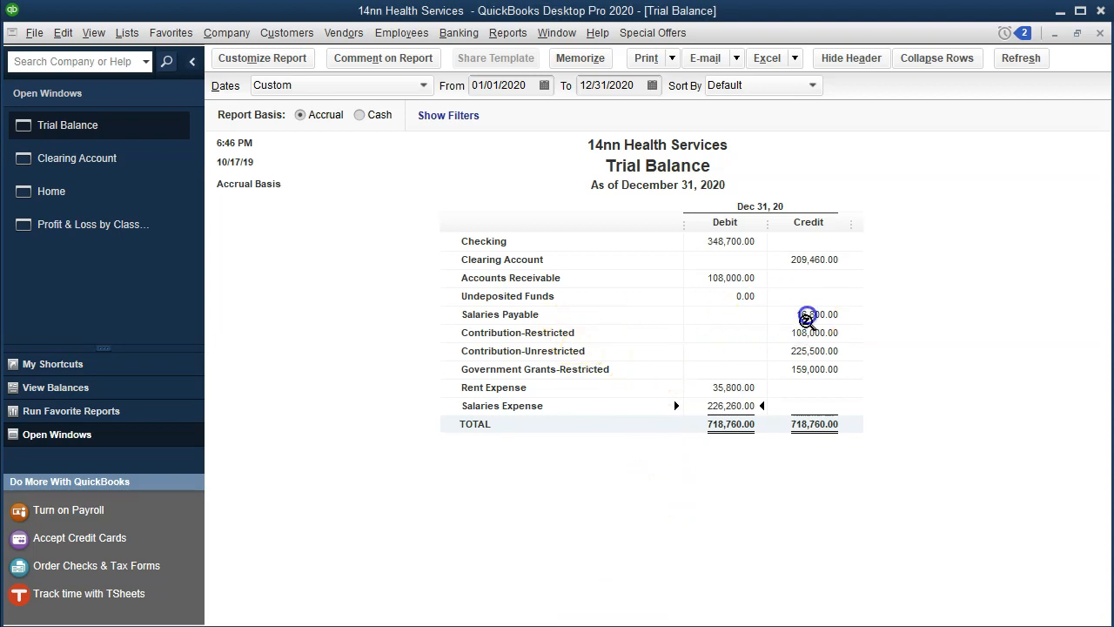
click(799, 314)
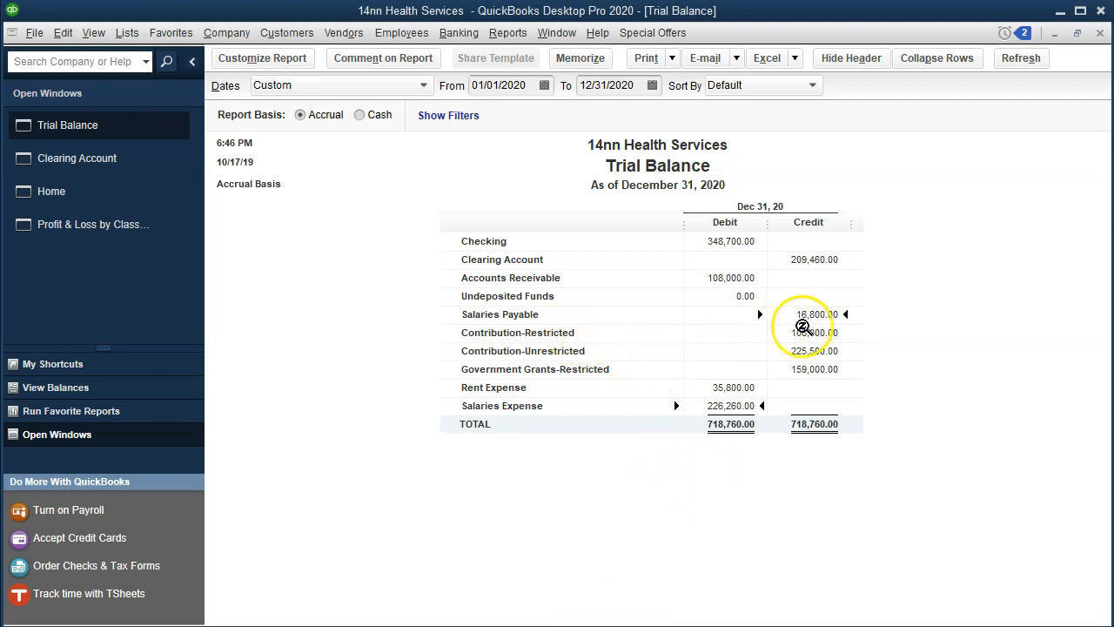
click(89, 219)
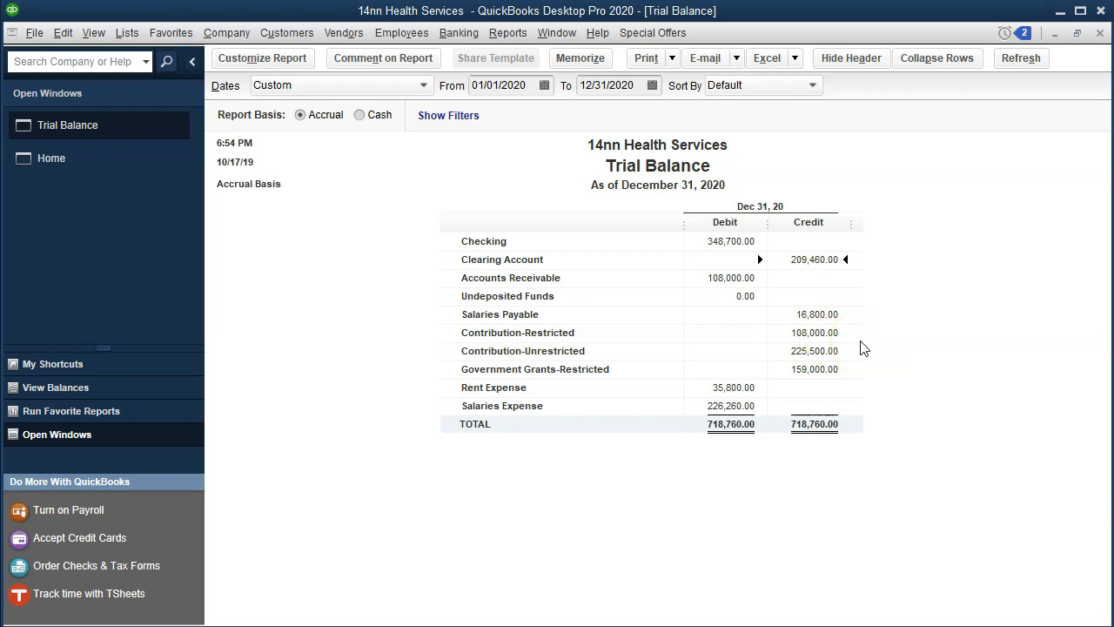
Step: Drill down from the Clearing Account balance in the trial balance to the 209,460 check for Employee 1
double_click(822, 266)
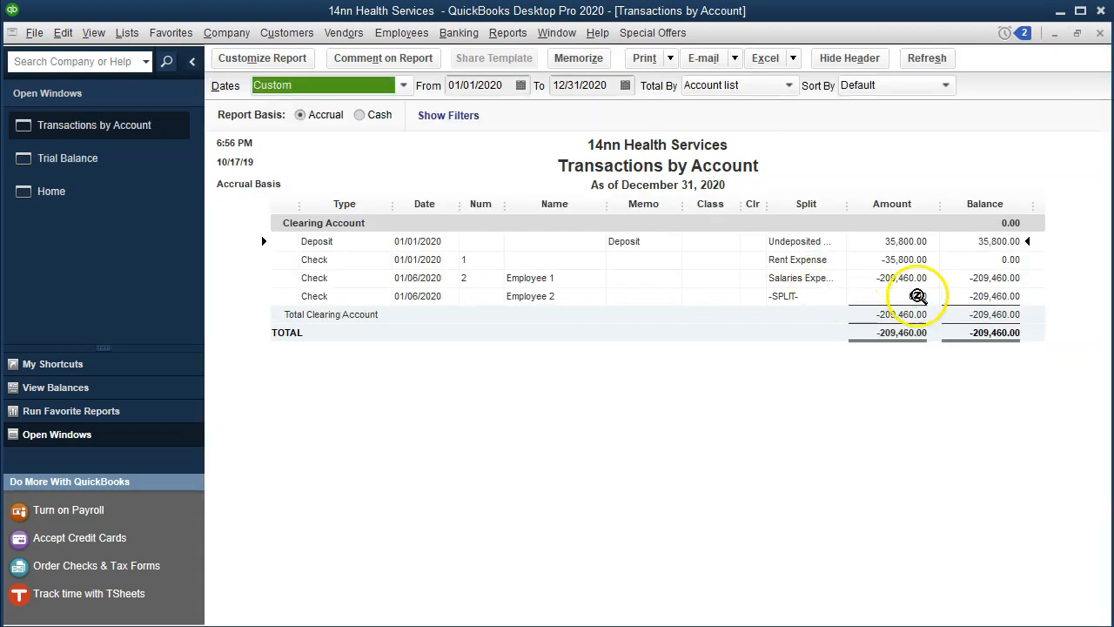
click(900, 278)
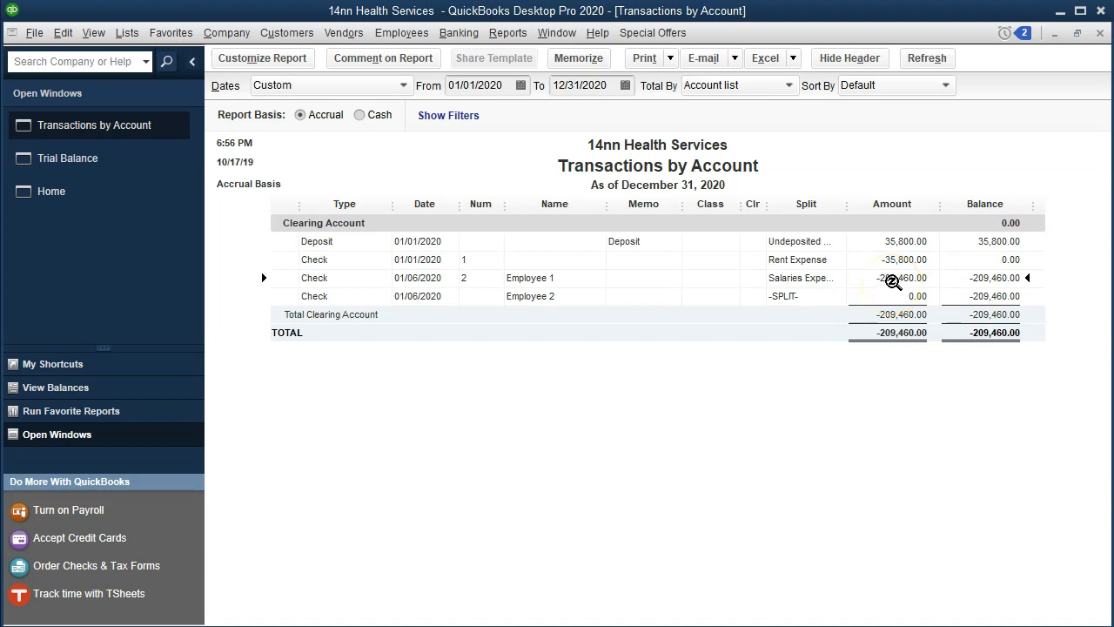
double_click(891, 280)
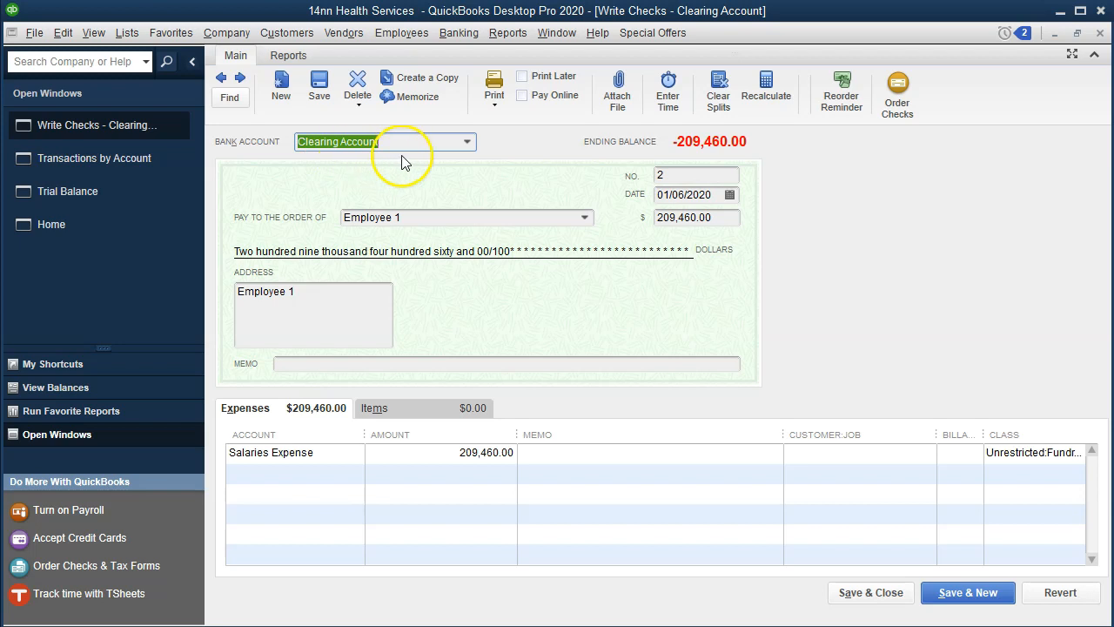
Step: Change the check's bank account to Checking, save it with its future date accepted, and return to the trial balance
click(463, 141)
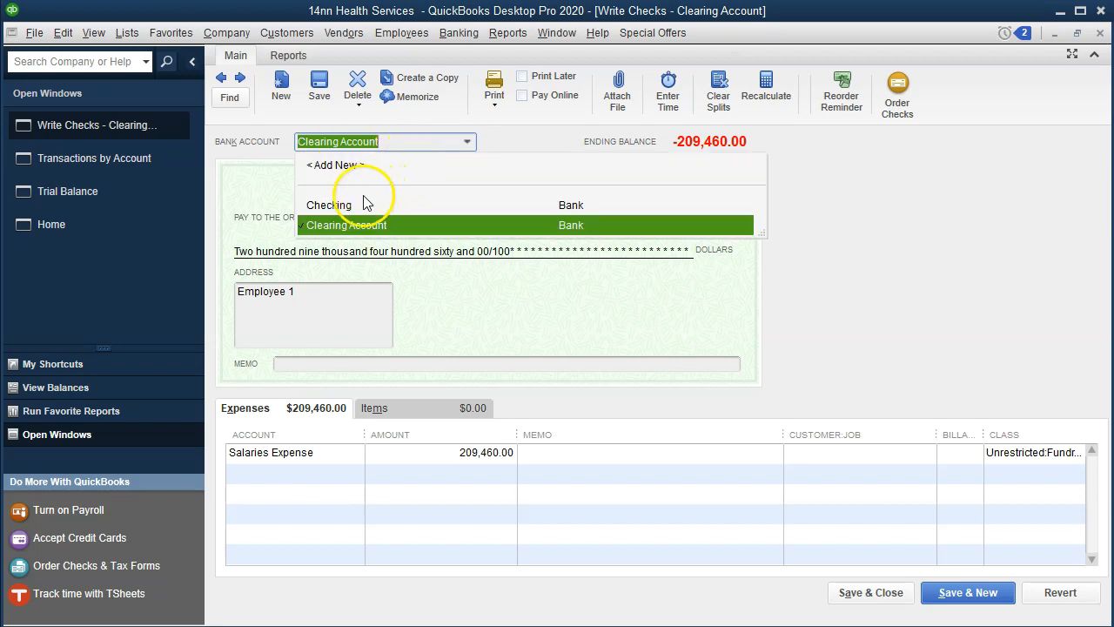
click(348, 207)
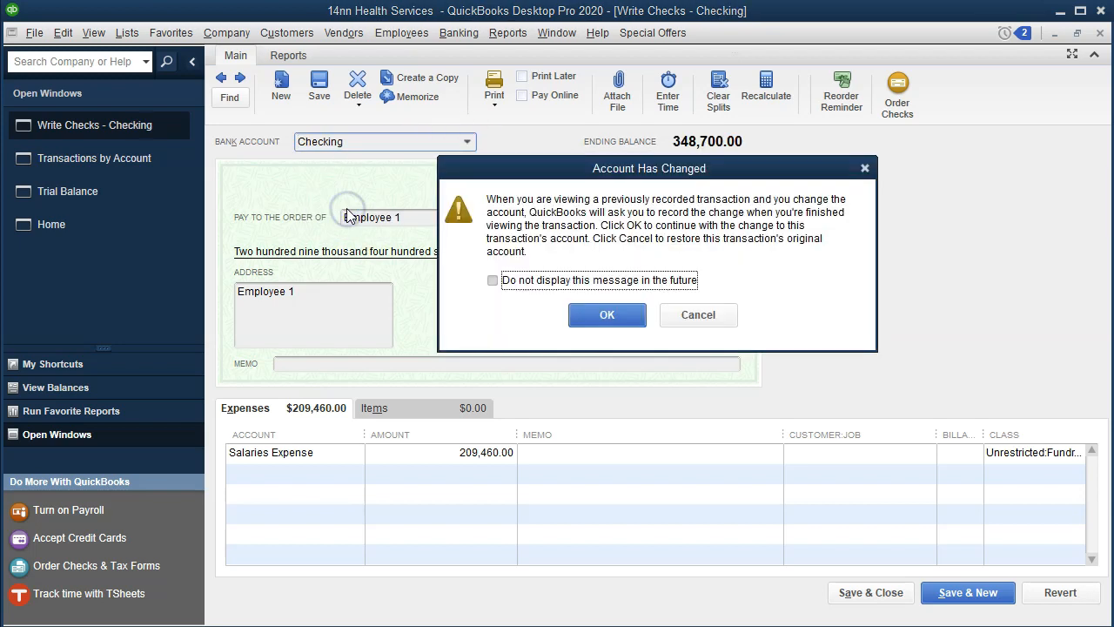
click(606, 317)
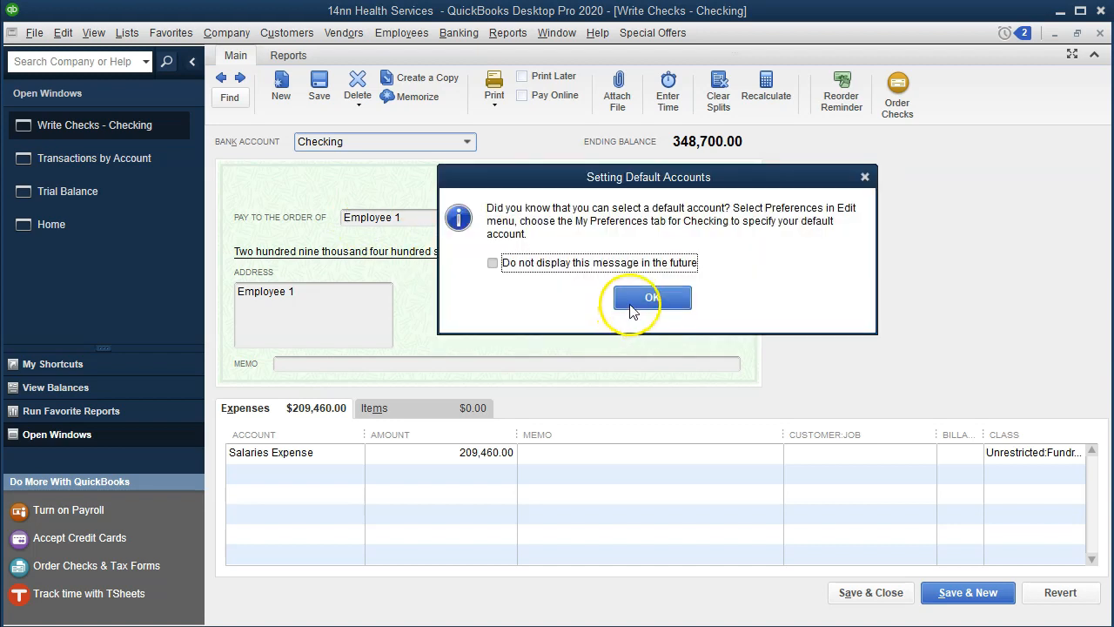
click(633, 300)
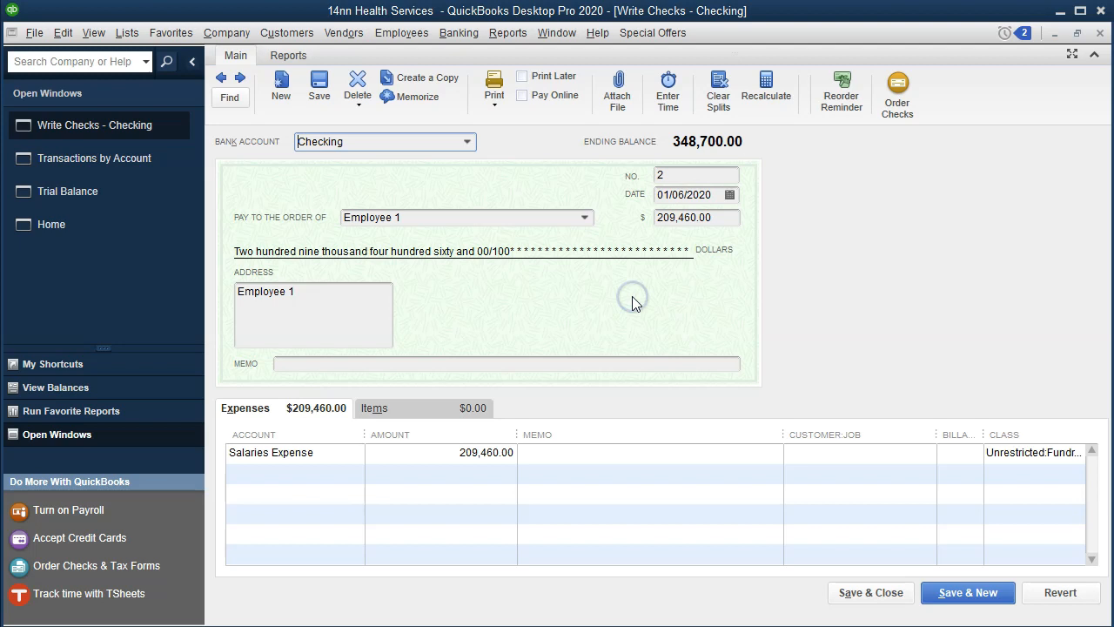
click(889, 603)
click(465, 135)
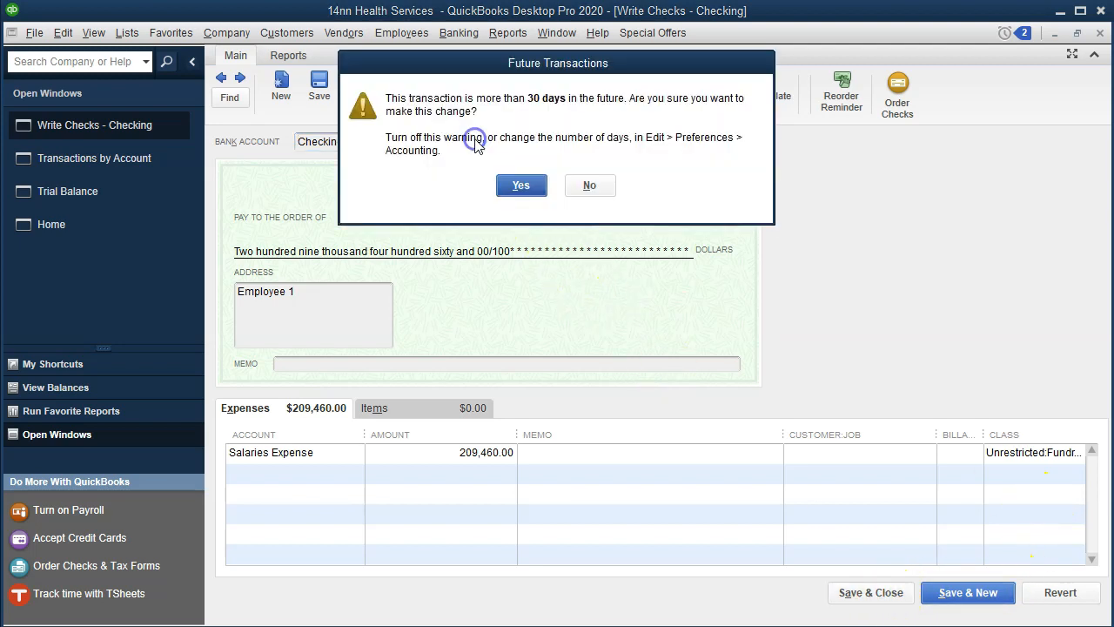
click(521, 185)
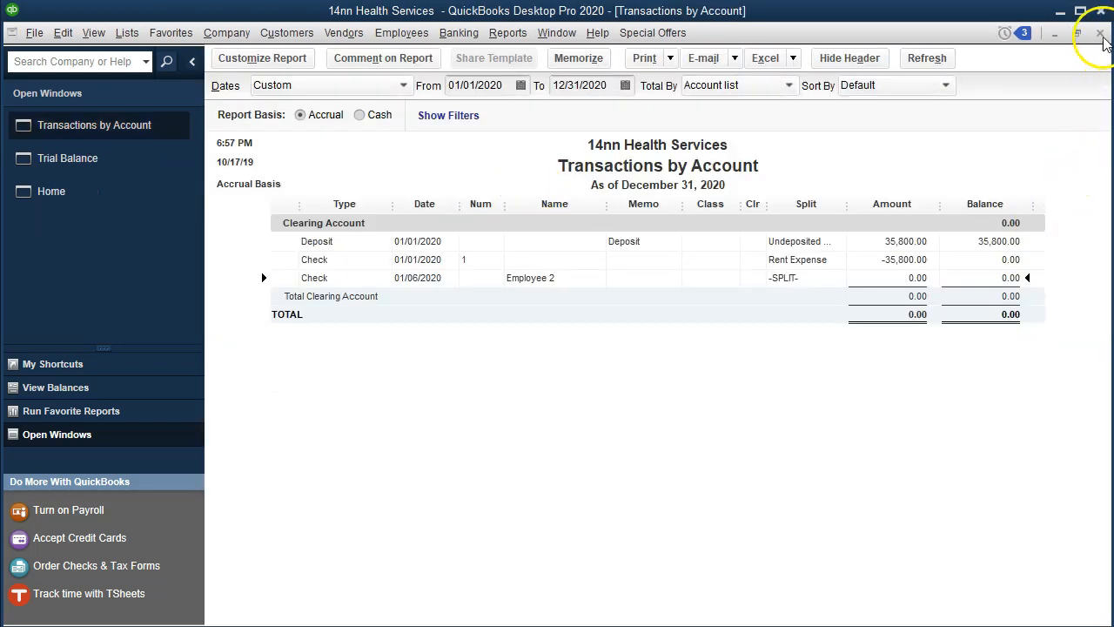
click(1101, 33)
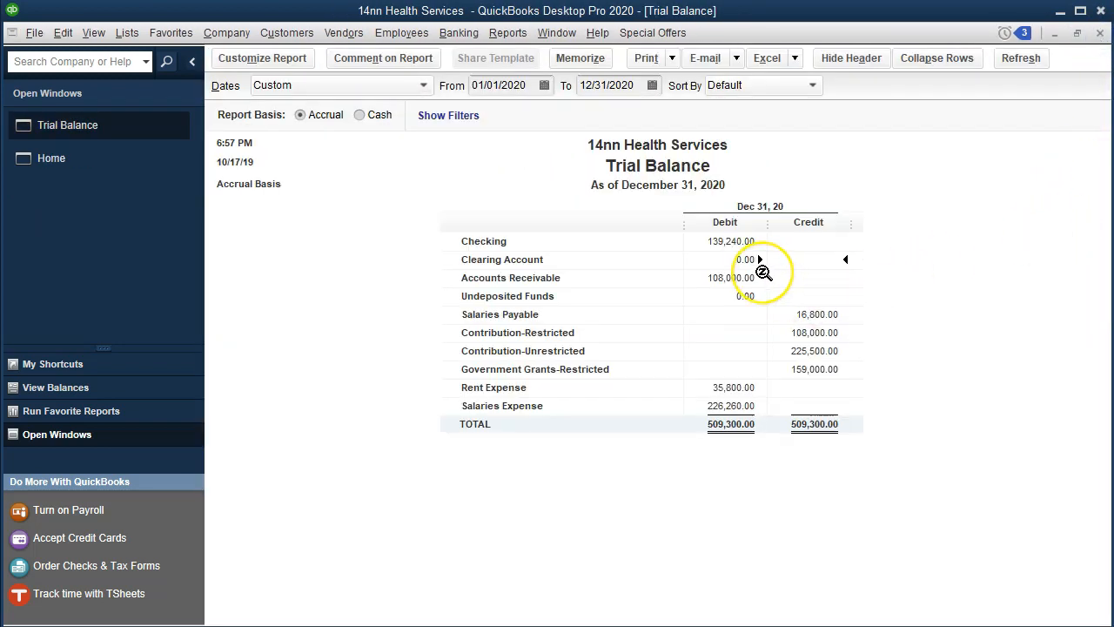